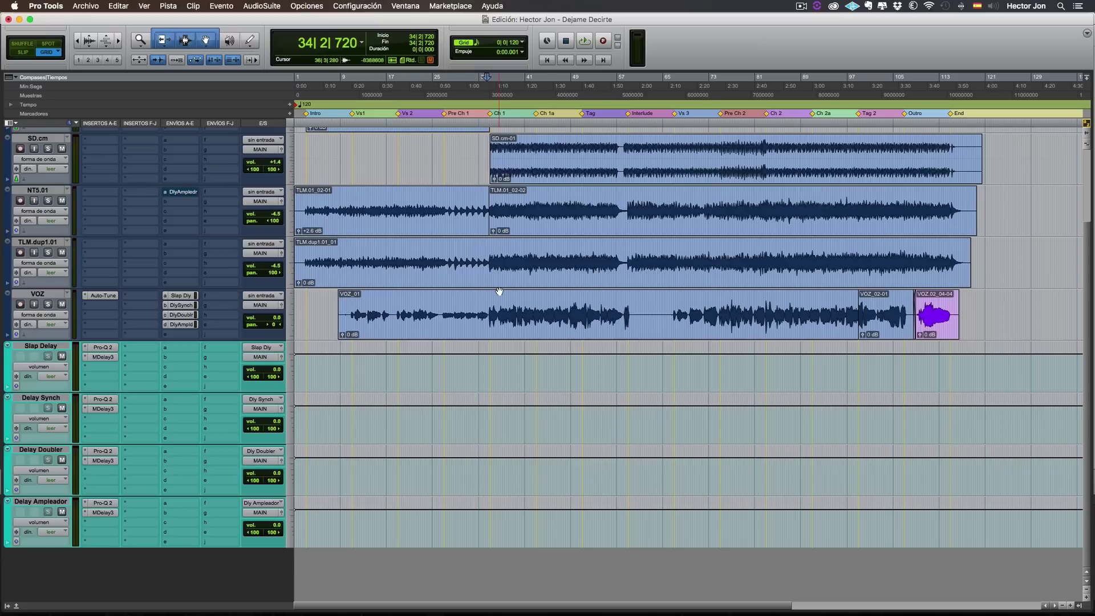
Place the edit cursor at 33|4|120 on the SD.cm track, just before the Ch 1 marker.
{"action": "left_click", "coordinate": [483, 152]}
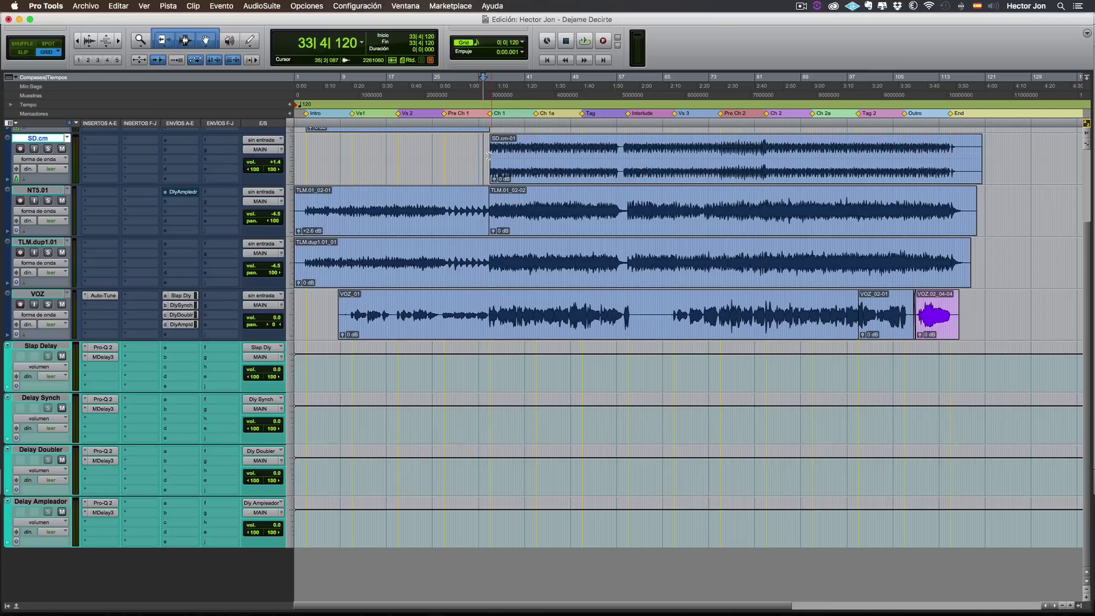
{"action": "scroll", "coordinate": [483, 152], "scroll_direction": "up", "scroll_amount": 2}
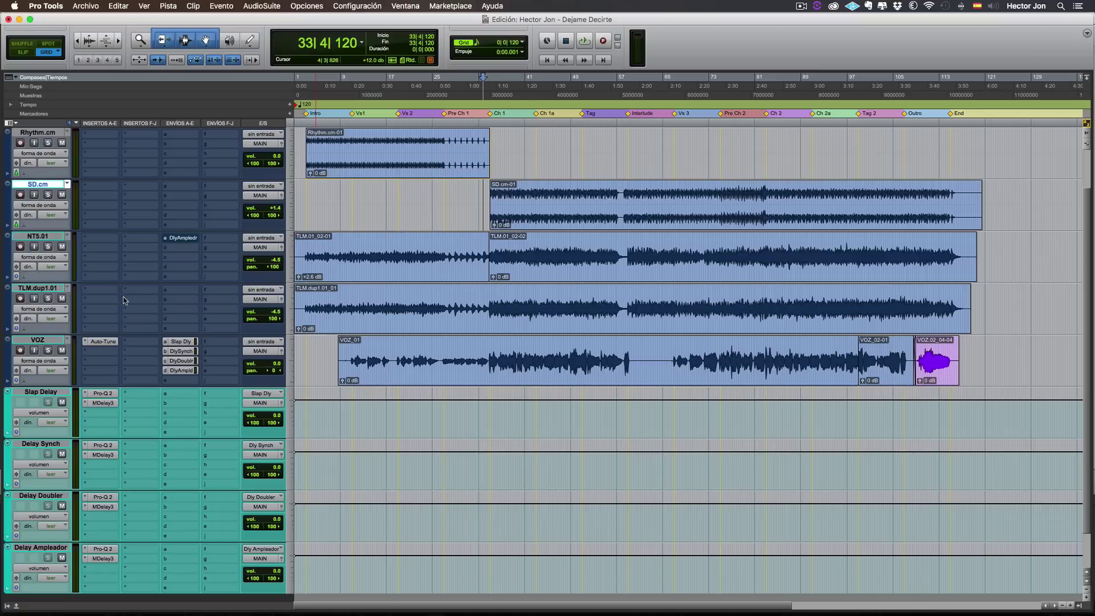
Inspect the Pro-Q 2 equalizer on the Slap Delay track, close it, and open that track's Mod Delay III.
{"action": "left_click", "coordinate": [106, 394]}
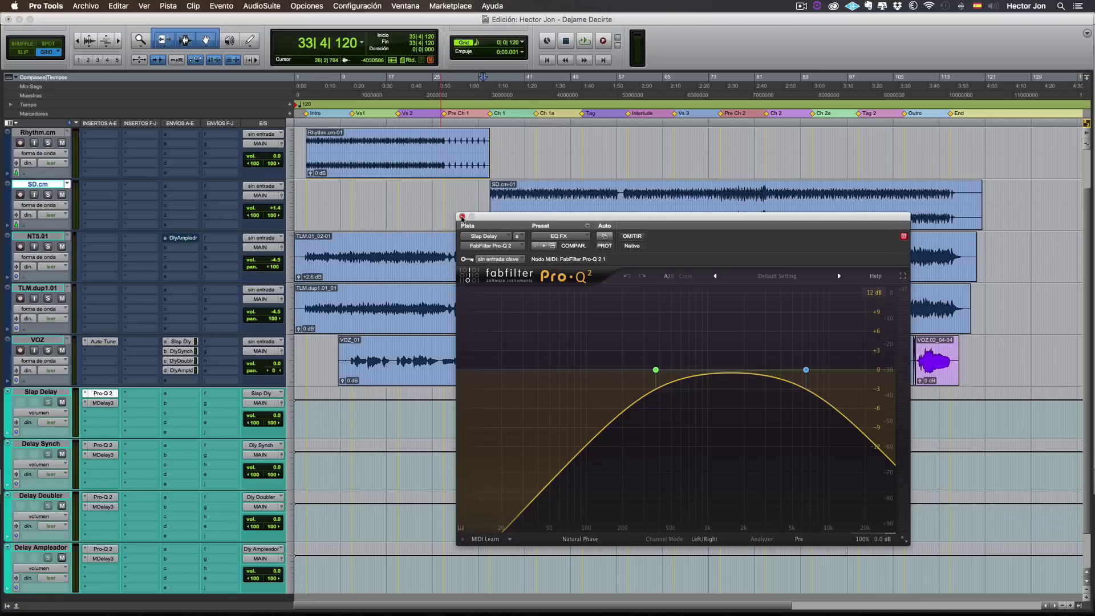
{"action": "left_click", "coordinate": [462, 217]}
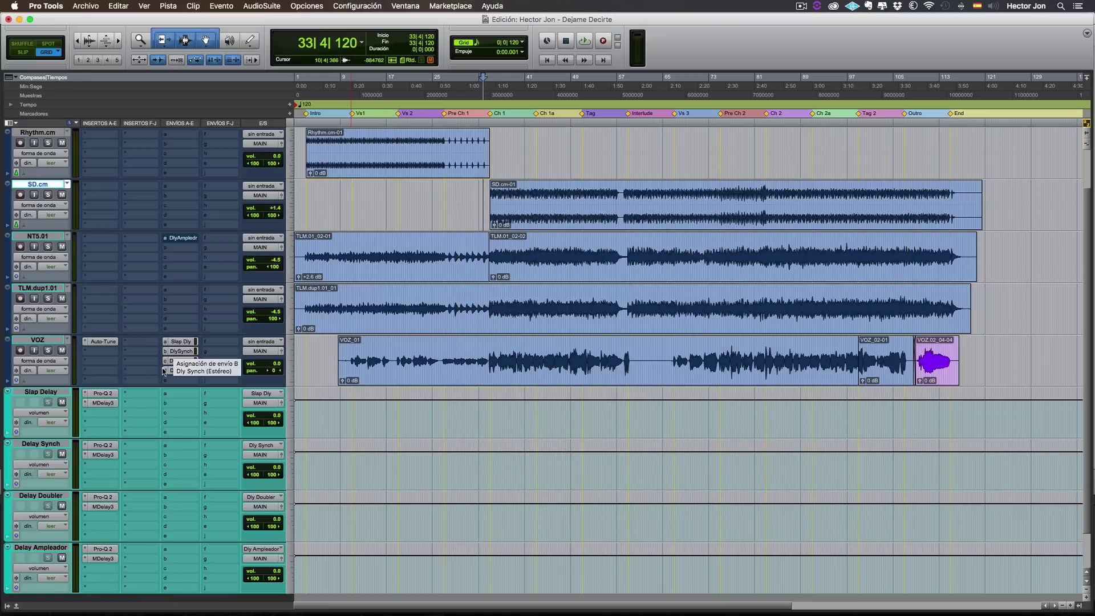
{"action": "left_click", "coordinate": [103, 402]}
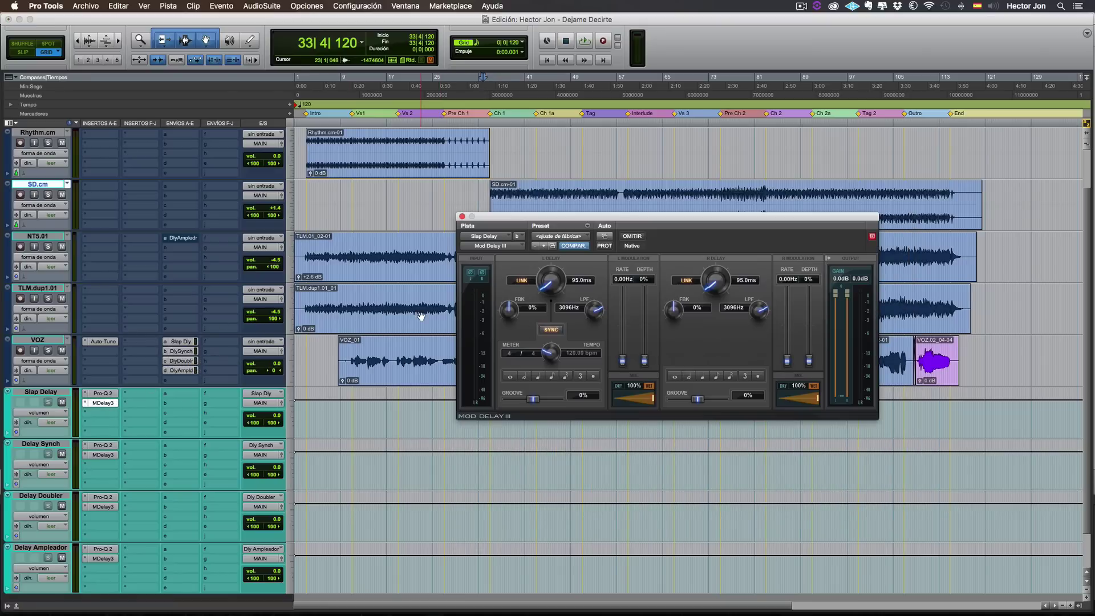
Check the input routing options of Slap Delay and the stereo Slap Dly bus assignment of VOZ's first send.
{"action": "left_click", "coordinate": [263, 395]}
{"action": "mouse_move", "coordinate": [263, 399]}
{"action": "left_click", "coordinate": [317, 399]}
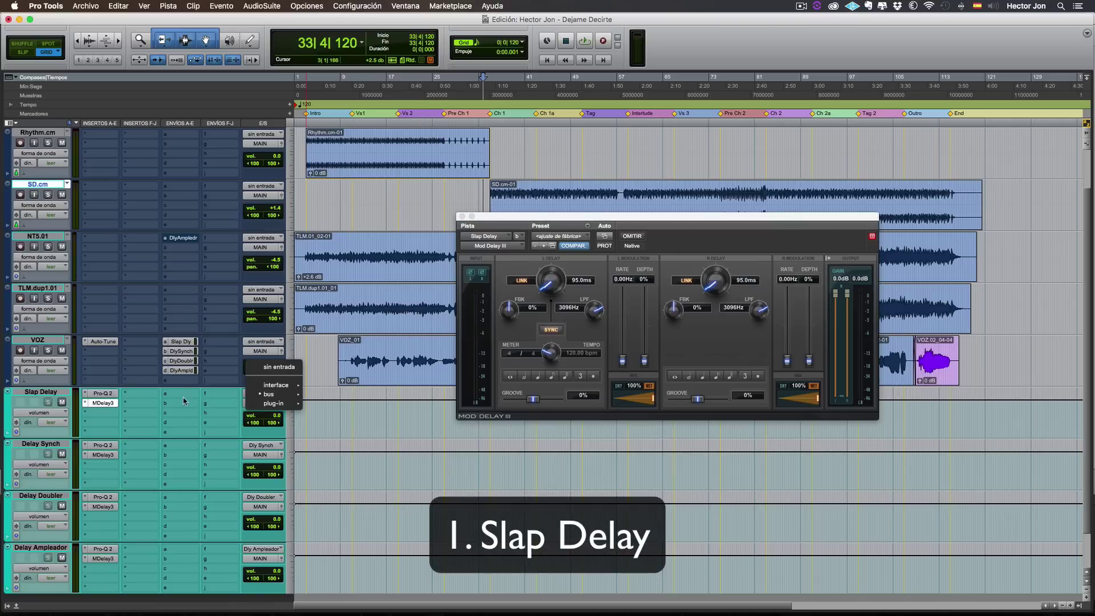
{"action": "left_click", "coordinate": [164, 345]}
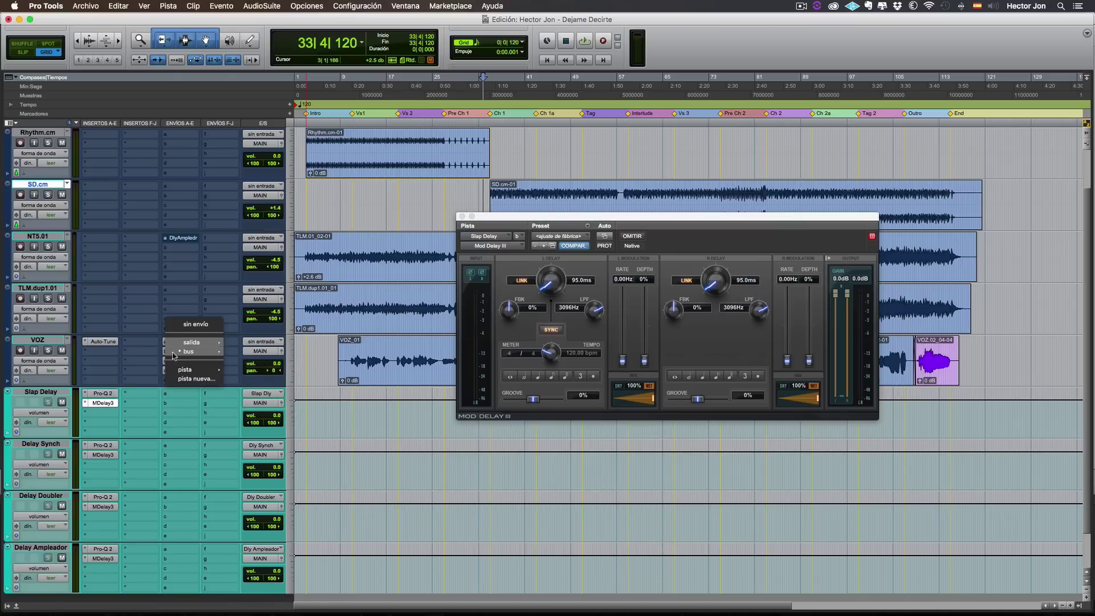
{"action": "mouse_move", "coordinate": [176, 354]}
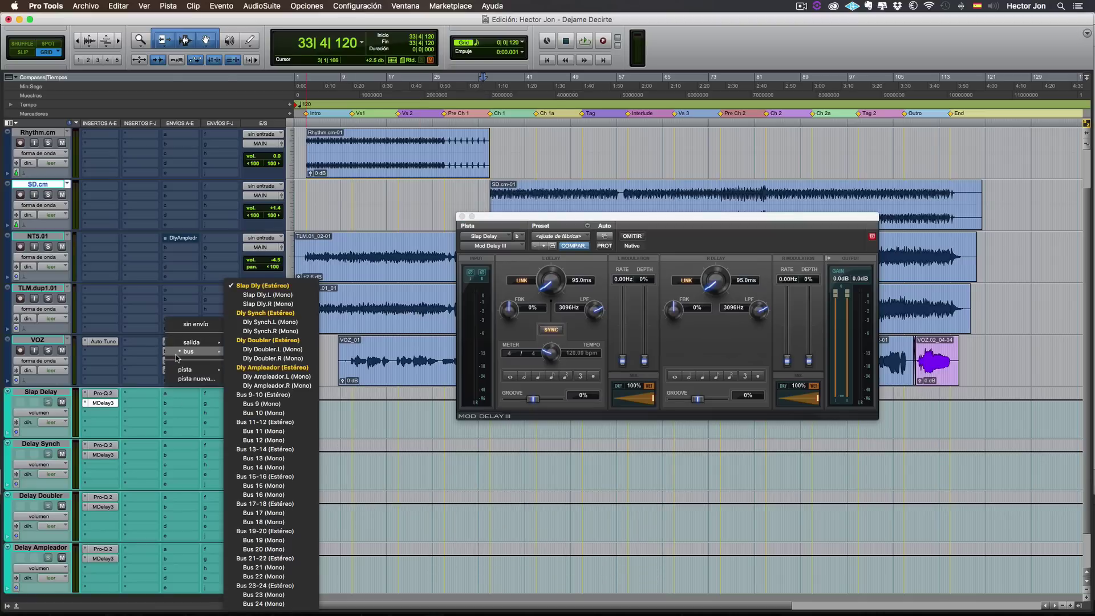
{"action": "left_click", "coordinate": [269, 286], "text": "alt+super"}
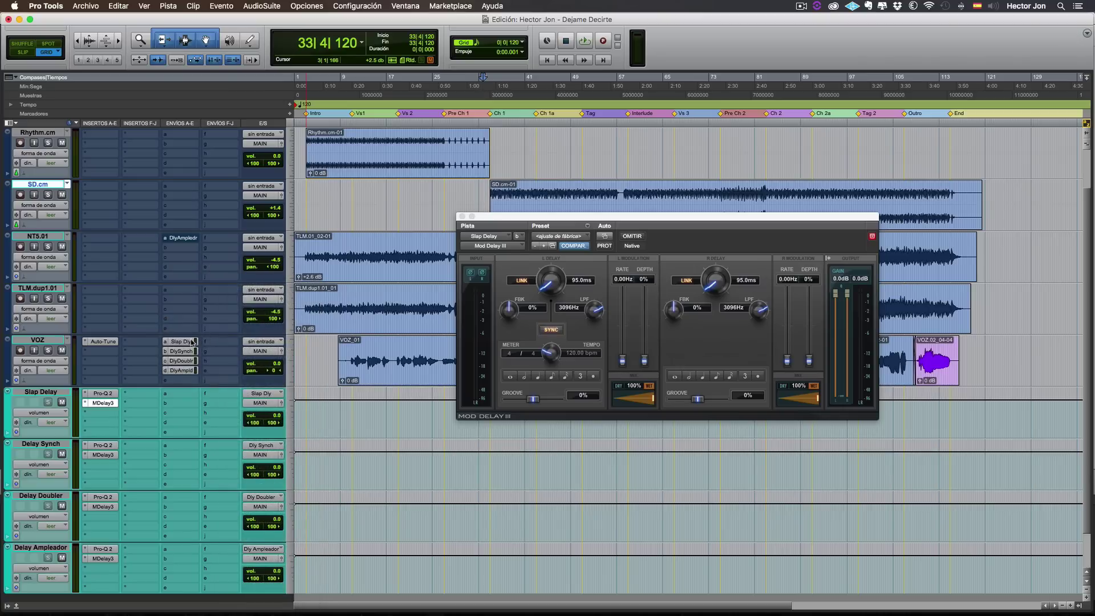
Lower the VOZ send to Slap Dly to minus infinity and close the send and Mod Delay III windows.
{"action": "left_click_drag", "start_coordinate": [496, 396], "coordinate": [497, 444]}
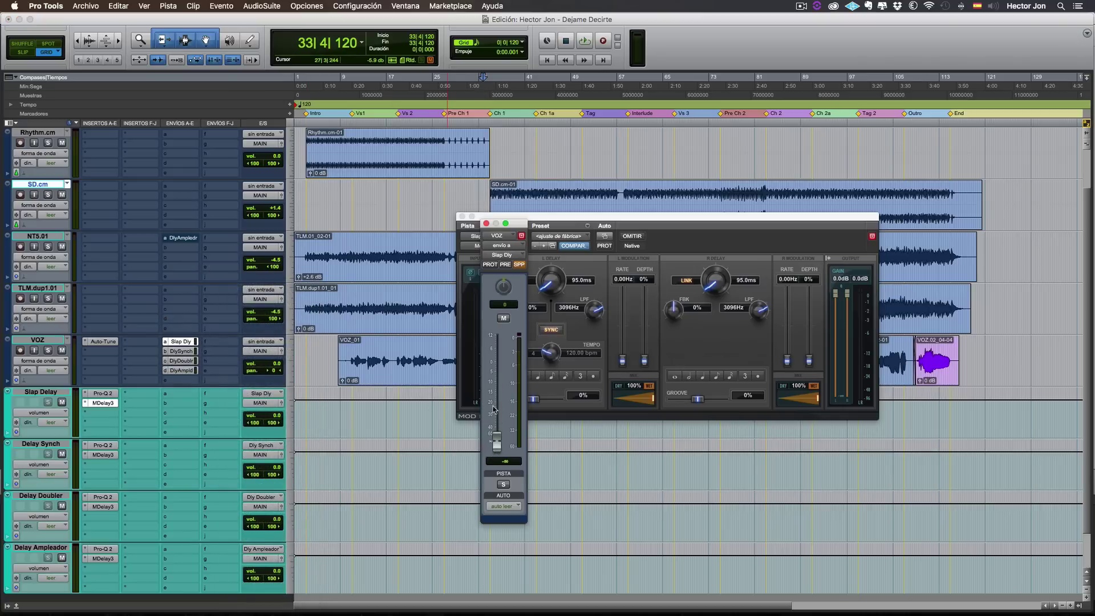
{"action": "left_click", "coordinate": [486, 224]}
{"action": "left_click_drag", "start_coordinate": [521, 219], "coordinate": [460, 246]}
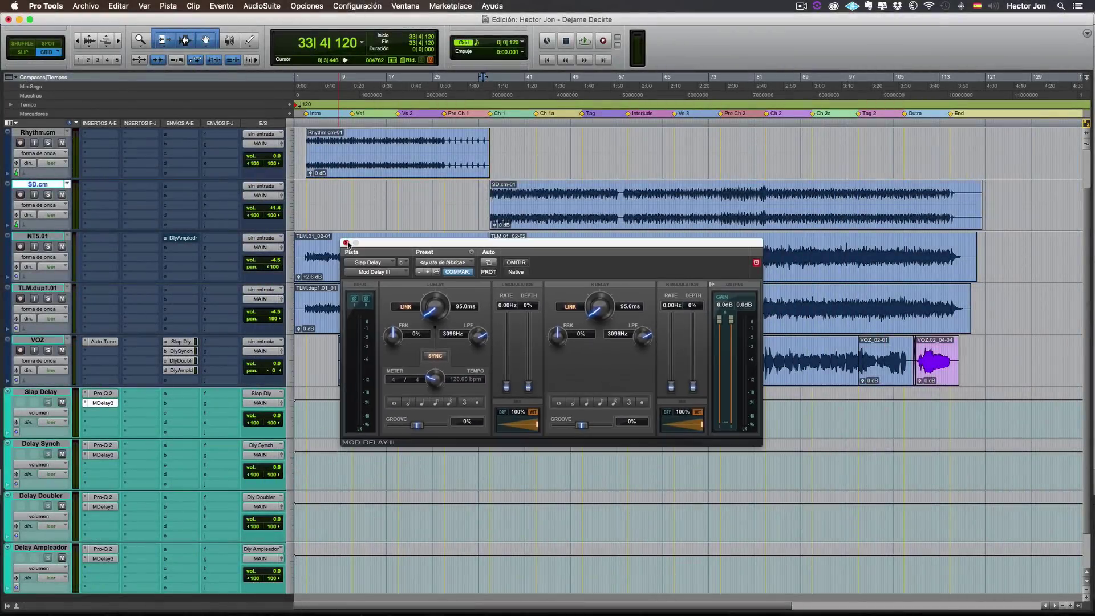
{"action": "left_click", "coordinate": [320, 230]}
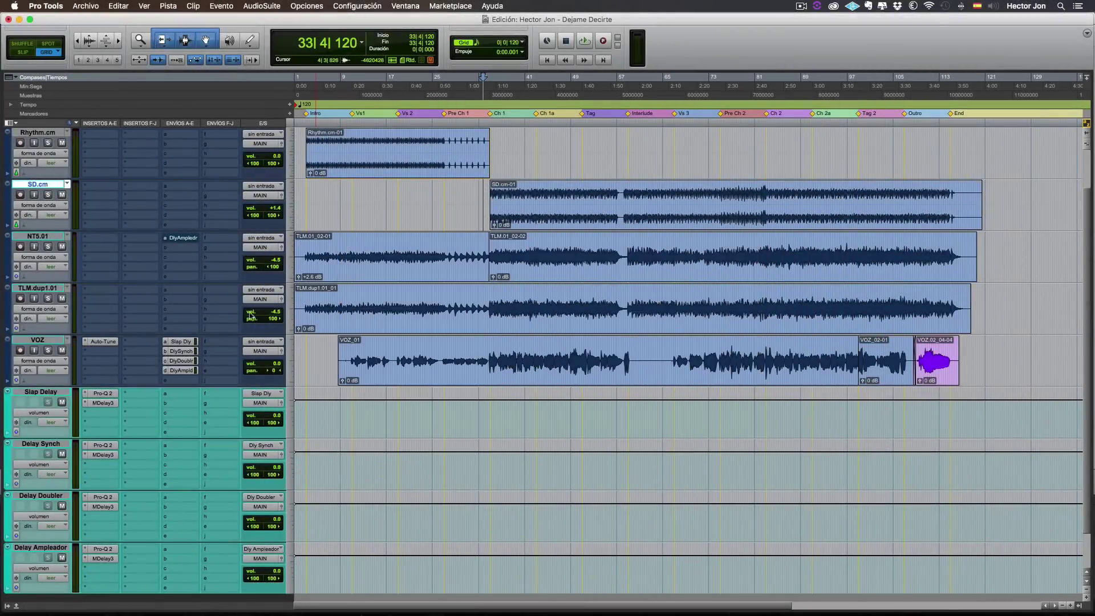
Review the Mod Delay III settings on Slap Delay and the VOZ sends to Dly Ampleador and Slap Dly.
{"action": "left_click", "coordinate": [93, 405]}
{"action": "left_click_drag", "start_coordinate": [520, 244], "coordinate": [530, 262]}
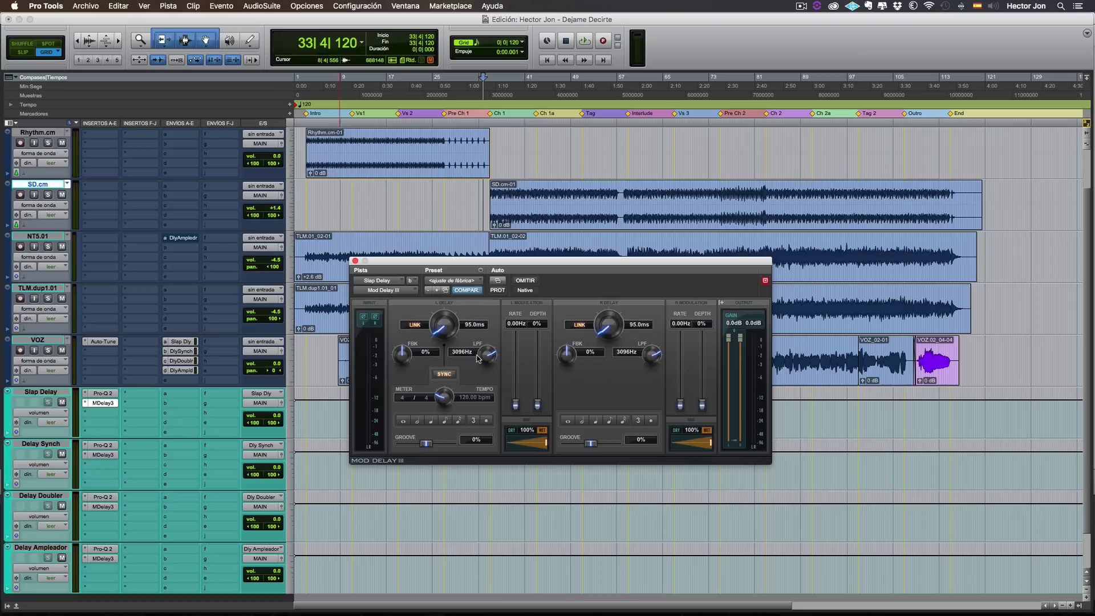
{"action": "left_click", "coordinate": [355, 260]}
{"action": "left_click", "coordinate": [183, 371]}
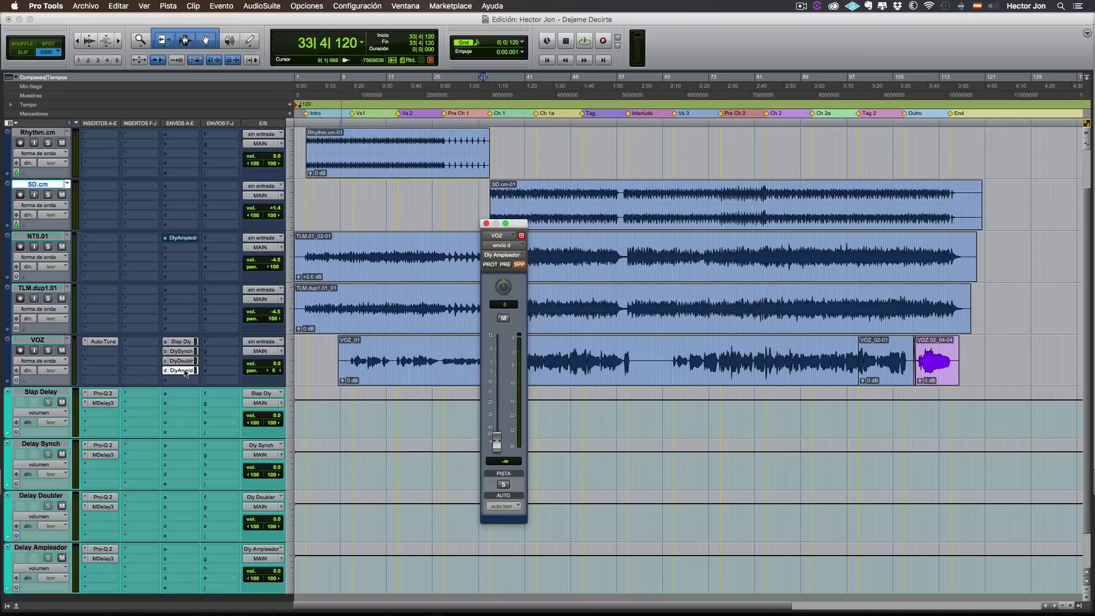
{"action": "left_click", "coordinate": [181, 341]}
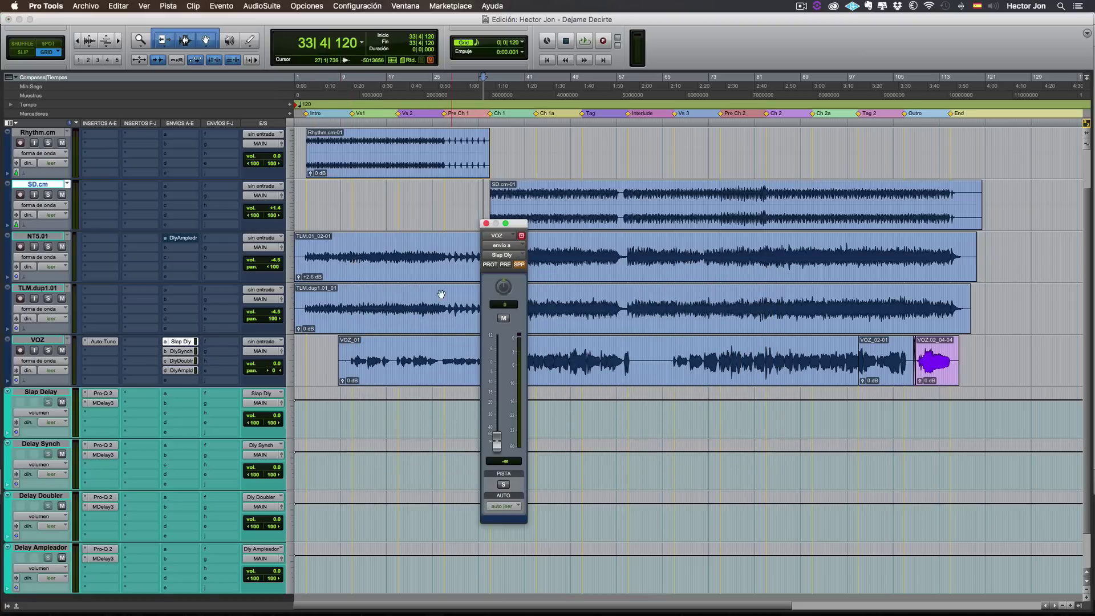
{"action": "left_click", "coordinate": [486, 224]}
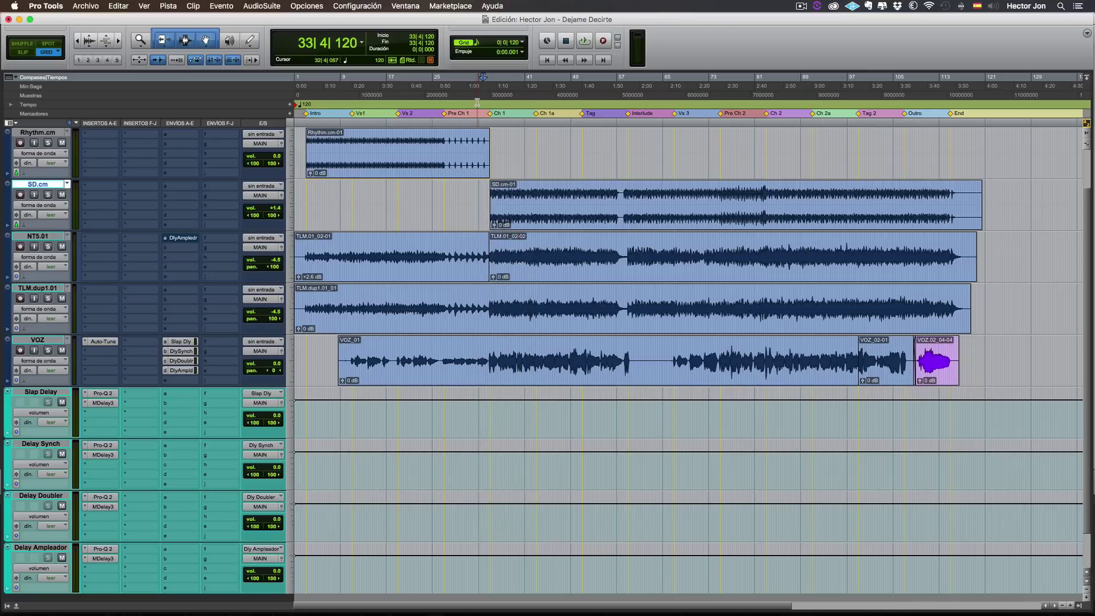
Play the mix from just before Ch 1 to hear the voice without delay, and stop playback.
{"action": "key", "text": "space"}
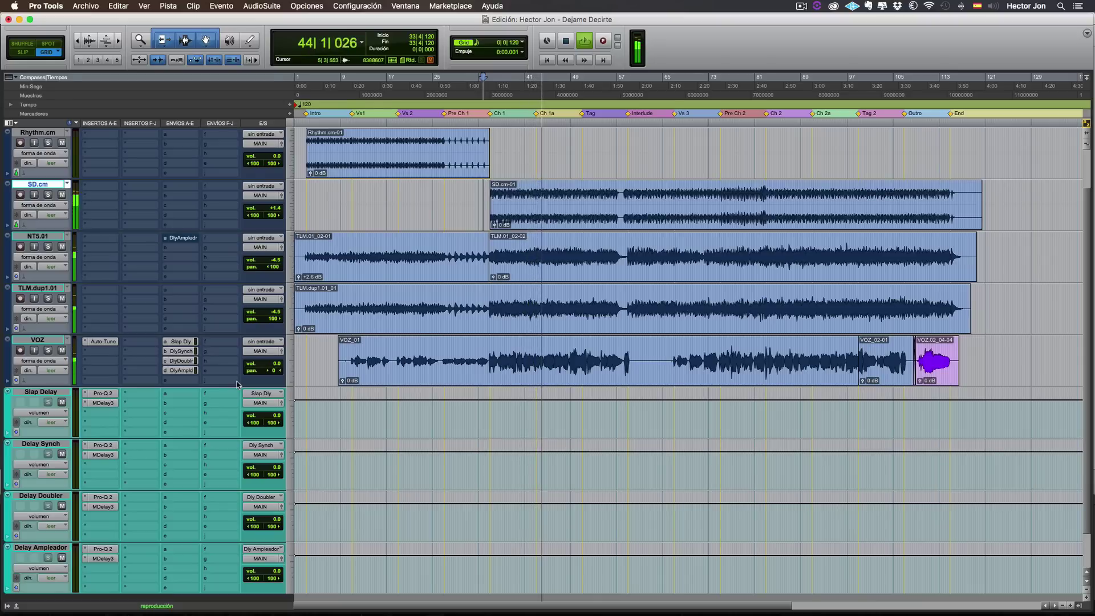
{"action": "key", "text": "space"}
Solo the VOZ track and raise its Slap Dly send to about -12.9 dB while playing the chorus.
{"action": "left_click", "coordinate": [181, 341]}
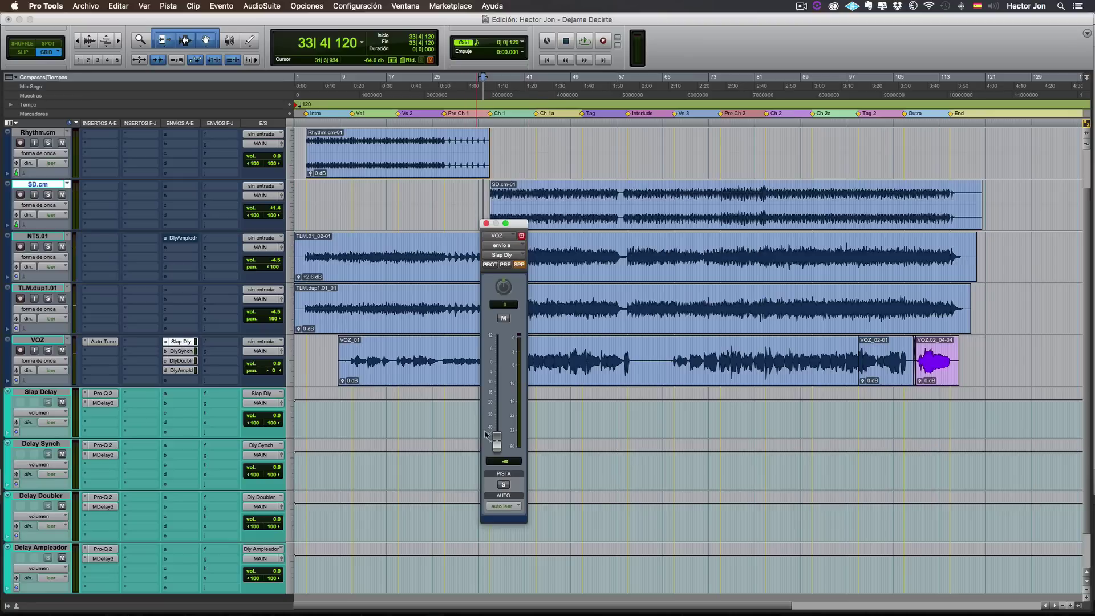
{"action": "left_click_drag", "start_coordinate": [521, 228], "coordinate": [742, 225]}
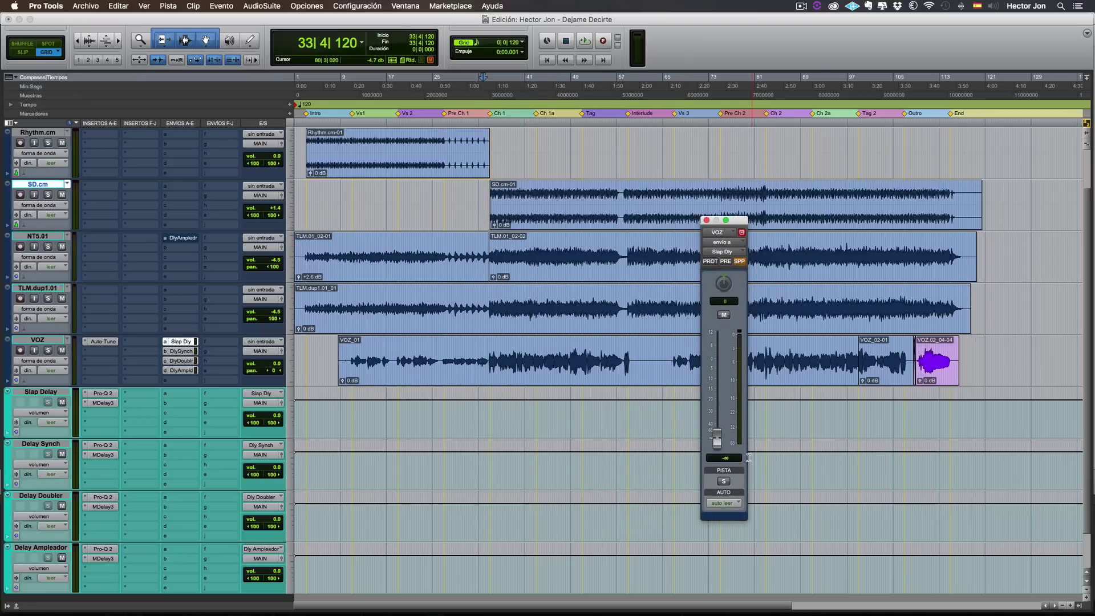
{"action": "left_click", "coordinate": [48, 350]}
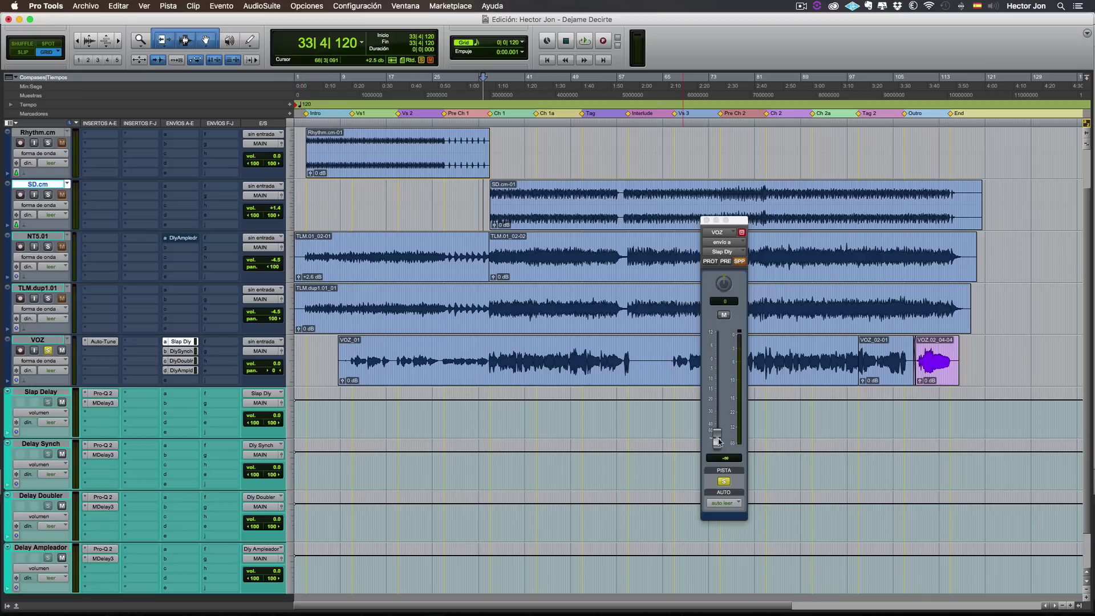
{"action": "key", "text": "space"}
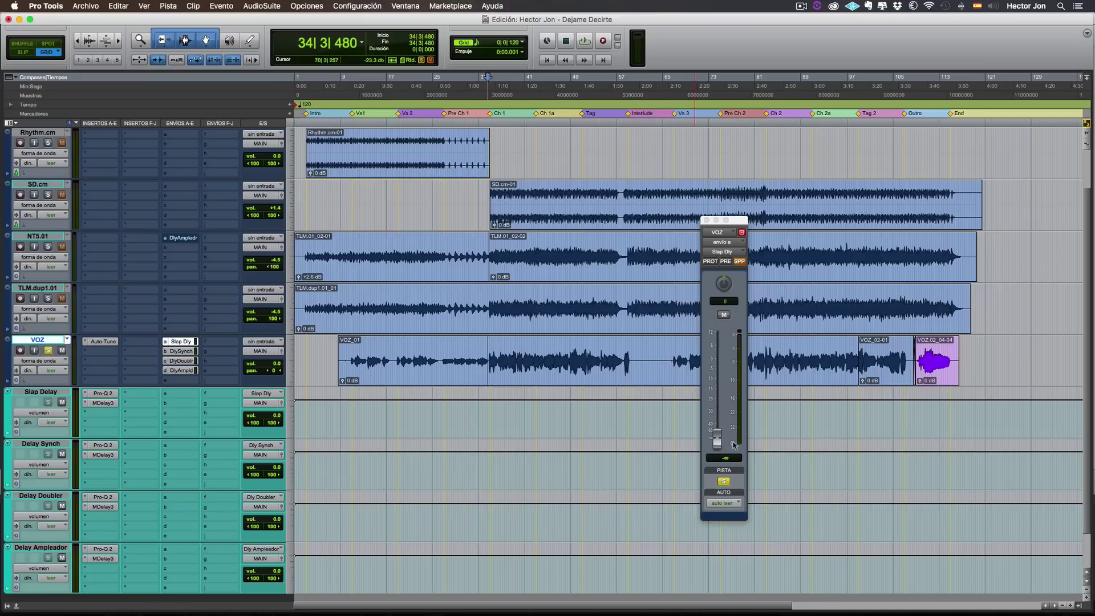
{"action": "left_click_drag", "start_coordinate": [716, 439], "coordinate": [720, 384]}
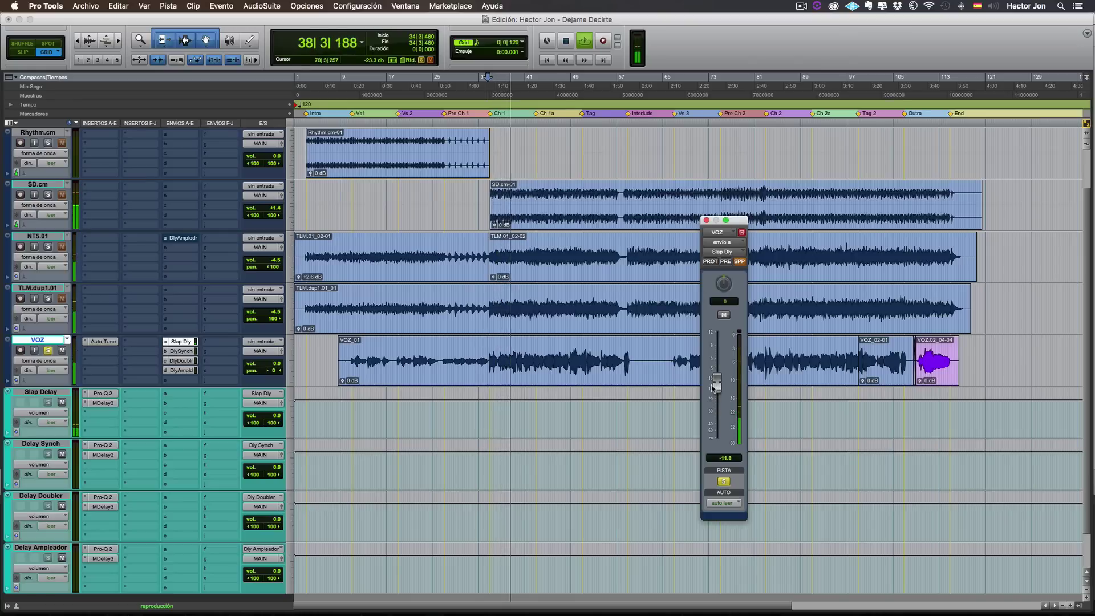
{"action": "left_click_drag", "start_coordinate": [717, 384], "coordinate": [717, 388]}
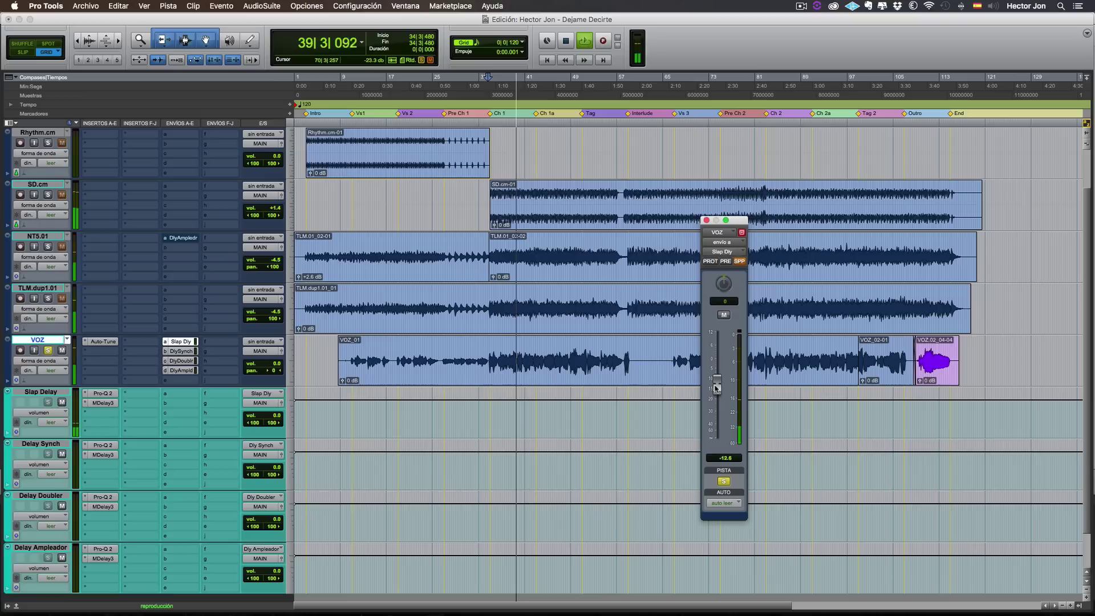
{"action": "key", "text": "space"}
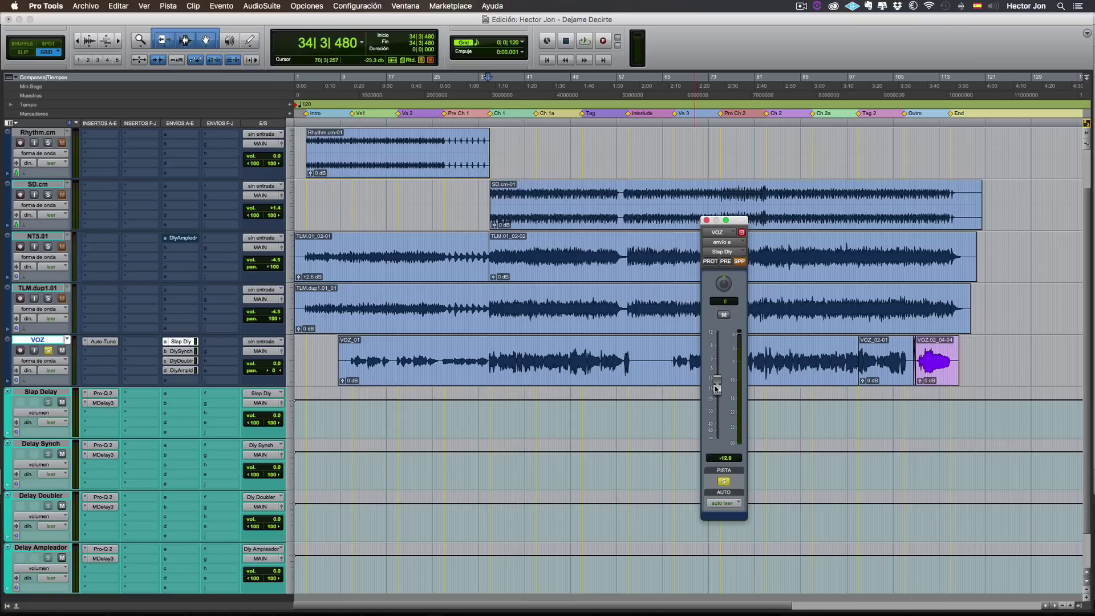
Switch the solo from VOZ to NT5.01 and assign NT5.01's send b to the stereo Slap Dly bus.
{"action": "left_click", "coordinate": [491, 360]}
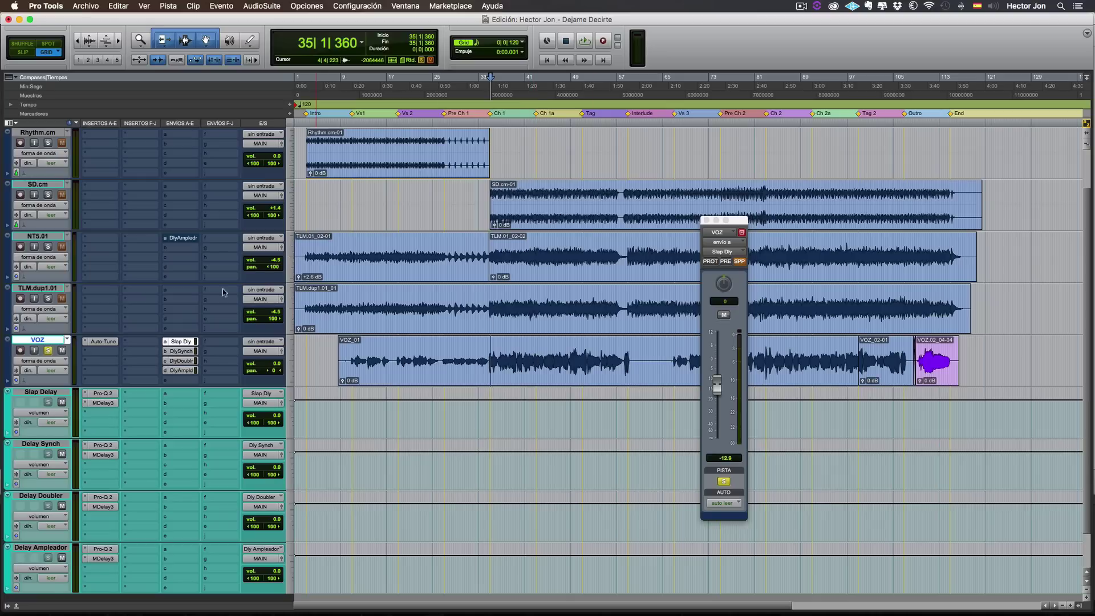
{"action": "left_click", "coordinate": [48, 246]}
{"action": "left_click", "coordinate": [48, 350]}
{"action": "left_click", "coordinate": [173, 250]}
{"action": "left_click", "coordinate": [124, 272]}
{"action": "left_click", "coordinate": [169, 248]}
{"action": "mouse_move", "coordinate": [195, 278]}
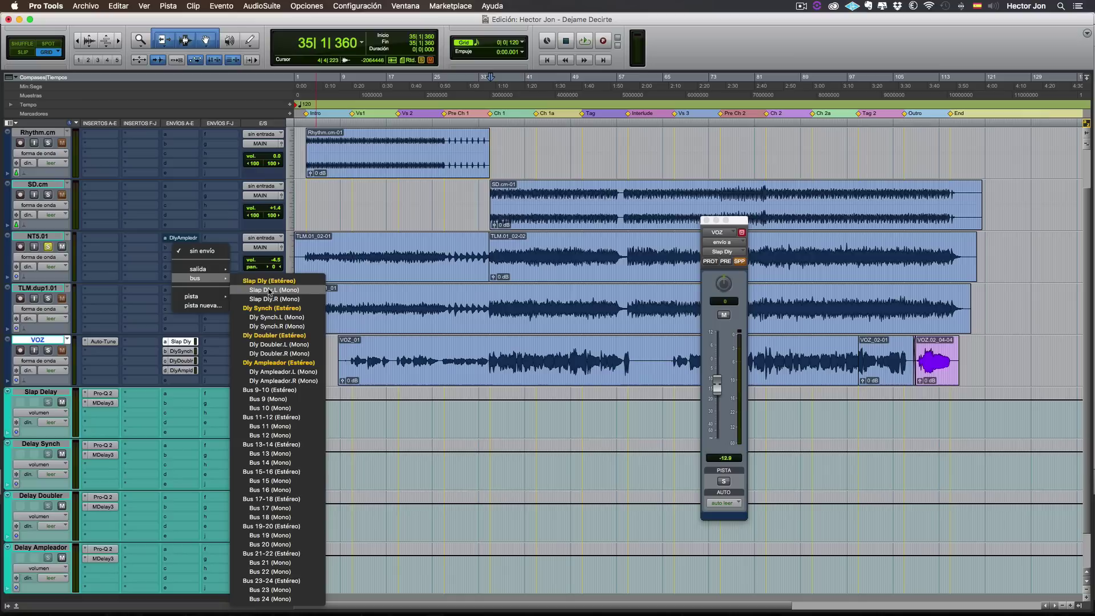
{"action": "left_click", "coordinate": [270, 282]}
Set the NT5.01 send to Slap Dly at about -8.4 dB during playback from 35|1|360, and close its window.
{"action": "key", "text": "space"}
{"action": "mouse_move", "coordinate": [717, 386]}
{"action": "left_mouse_down"}
{"action": "mouse_move", "coordinate": [714, 398]}
{"action": "mouse_move", "coordinate": [724, 365]}
{"action": "mouse_move", "coordinate": [717, 383]}
{"action": "left_mouse_up"}
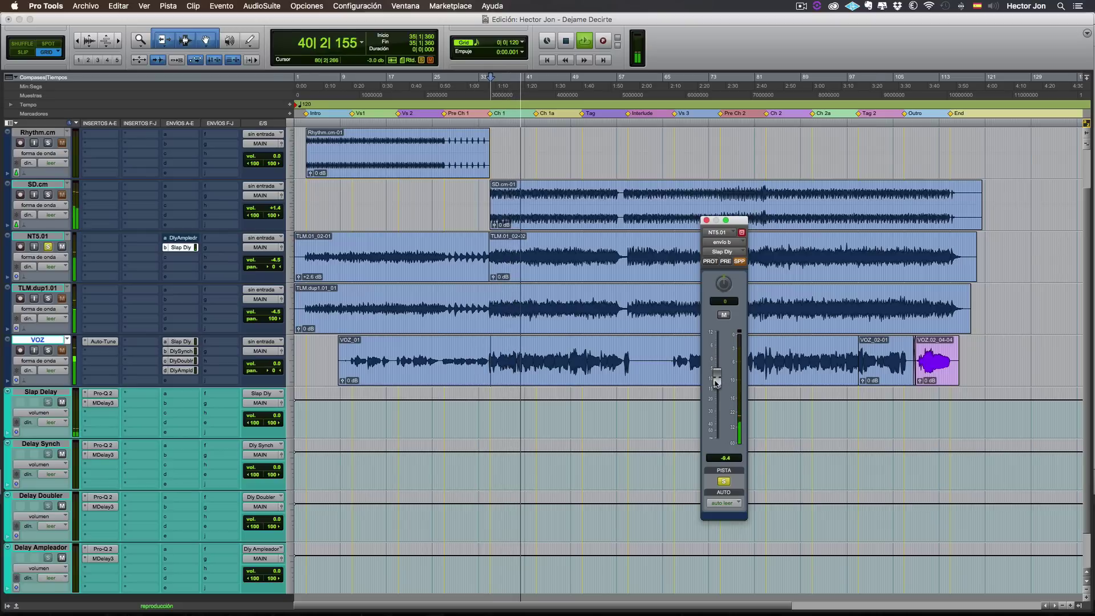
{"action": "key", "text": "space"}
{"action": "left_click", "coordinate": [706, 220]}
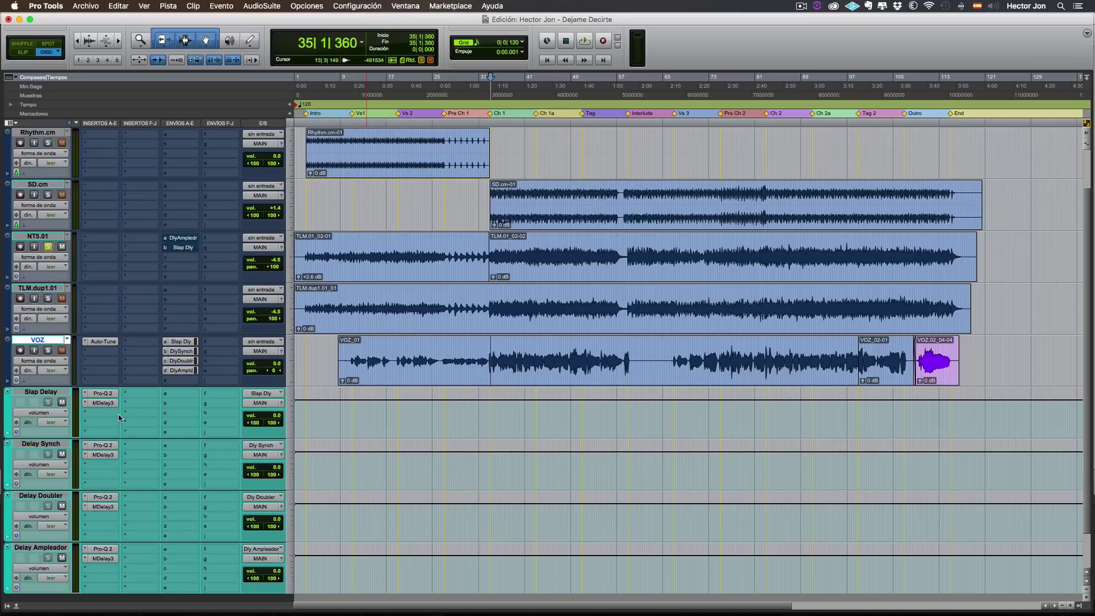
Open the Mod Delay III plug-in on the Delay Synch track.
{"action": "left_click", "coordinate": [109, 456]}
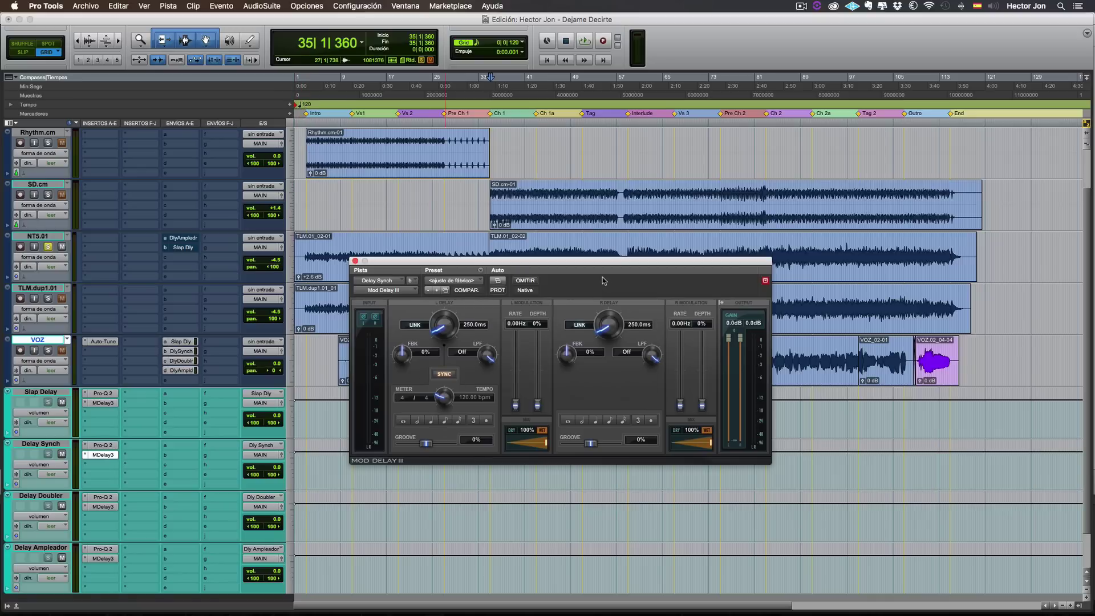
{"action": "left_click_drag", "start_coordinate": [562, 265], "coordinate": [561, 277]}
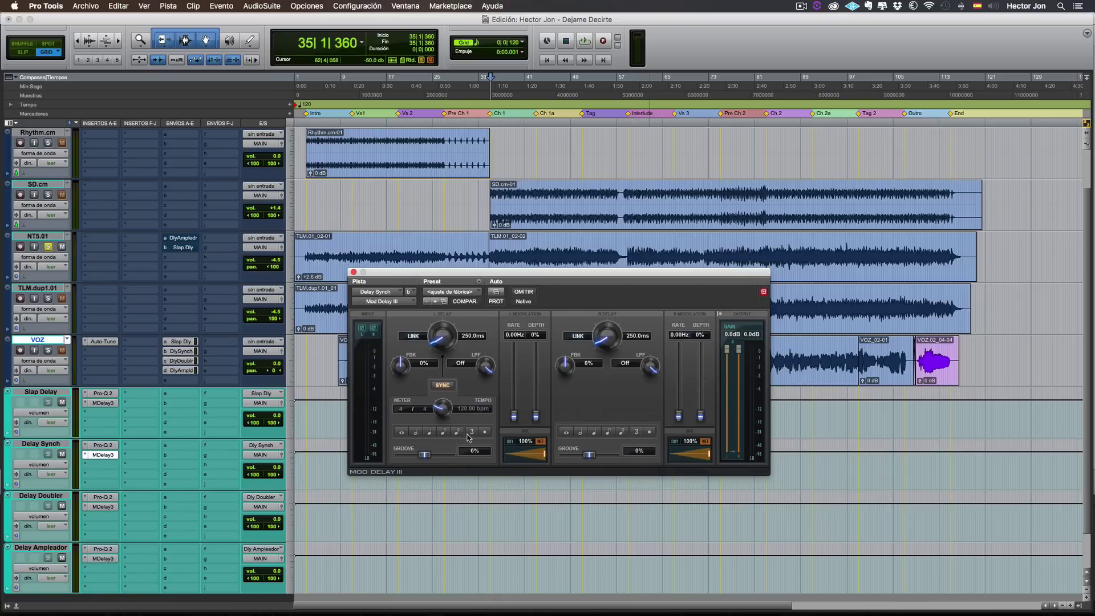
Try the whole, half, quarter, eighth, sixteenth and dotted note values on the left delay.
{"action": "left_click", "coordinate": [402, 432]}
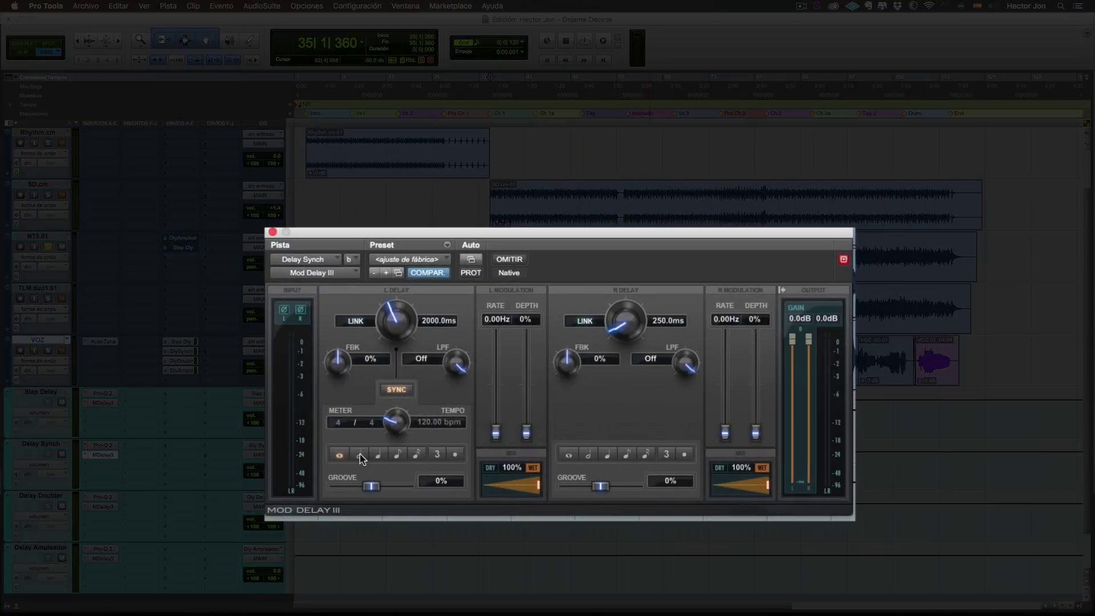
{"action": "left_click", "coordinate": [360, 454]}
{"action": "left_click", "coordinate": [379, 454]}
{"action": "left_click", "coordinate": [398, 454]}
{"action": "left_click", "coordinate": [418, 455]}
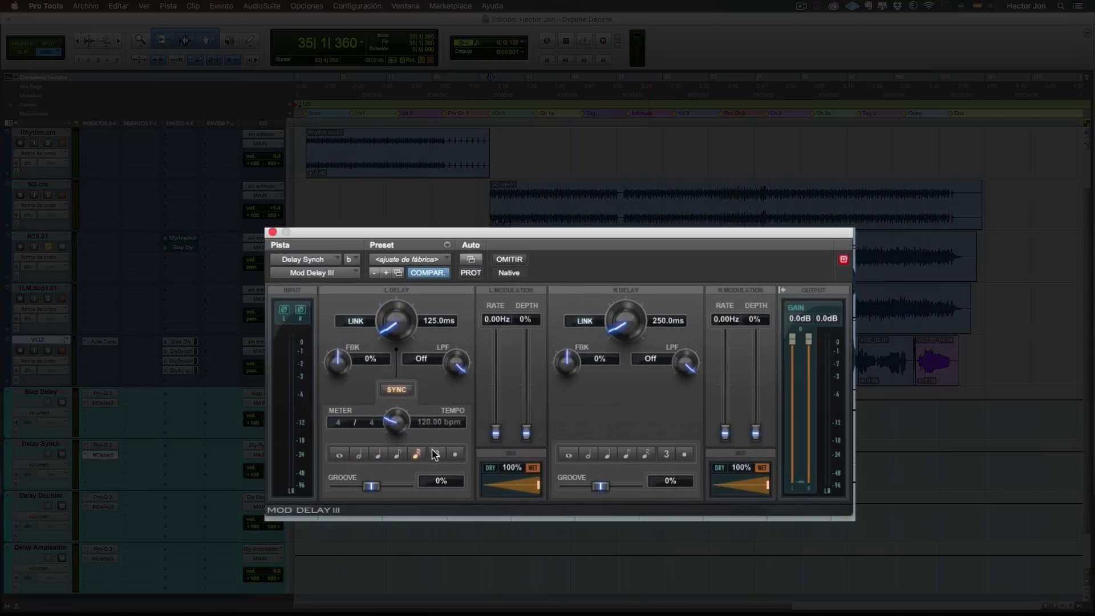
{"action": "left_click", "coordinate": [455, 454]}
Set both the left and right delays to a quarter note (500 ms) and move the plug-in clear of the tracks.
{"action": "left_click", "coordinate": [378, 455]}
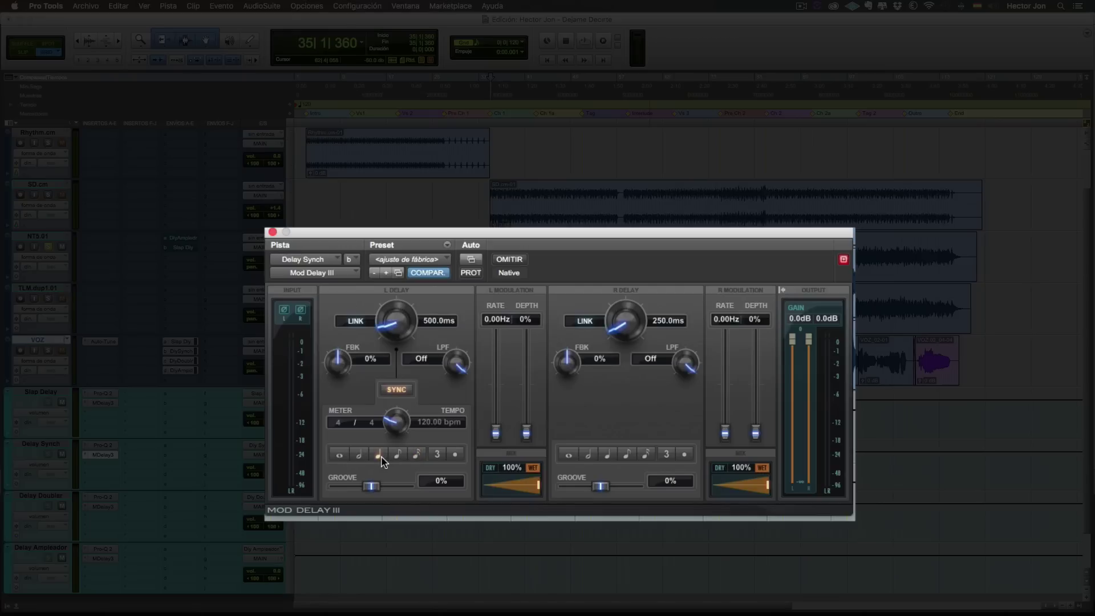
{"action": "left_click", "coordinate": [609, 455]}
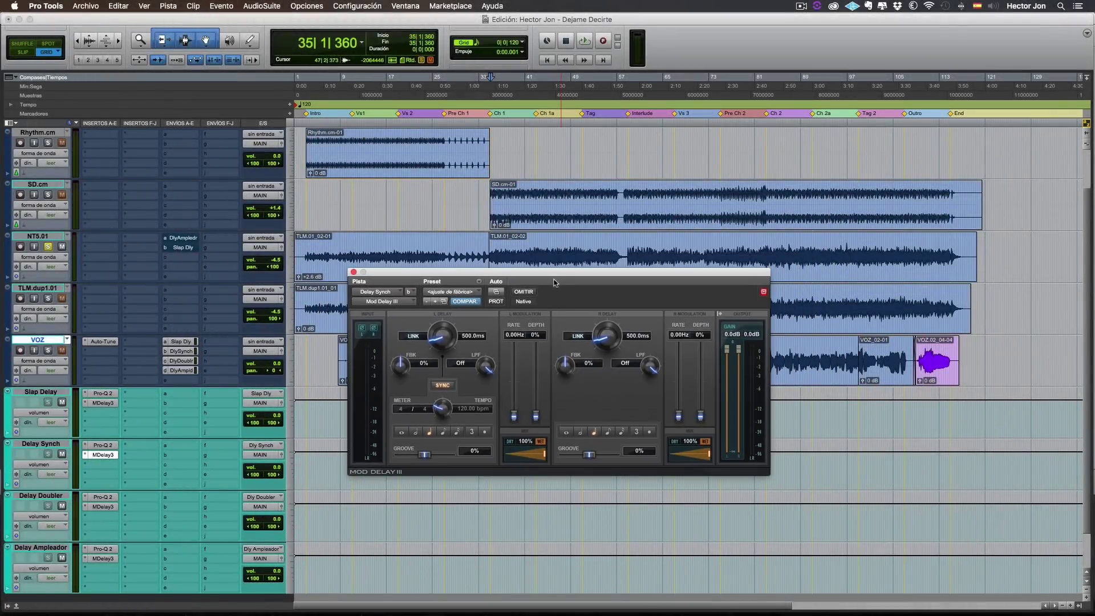
{"action": "left_click_drag", "start_coordinate": [549, 294], "coordinate": [505, 399]}
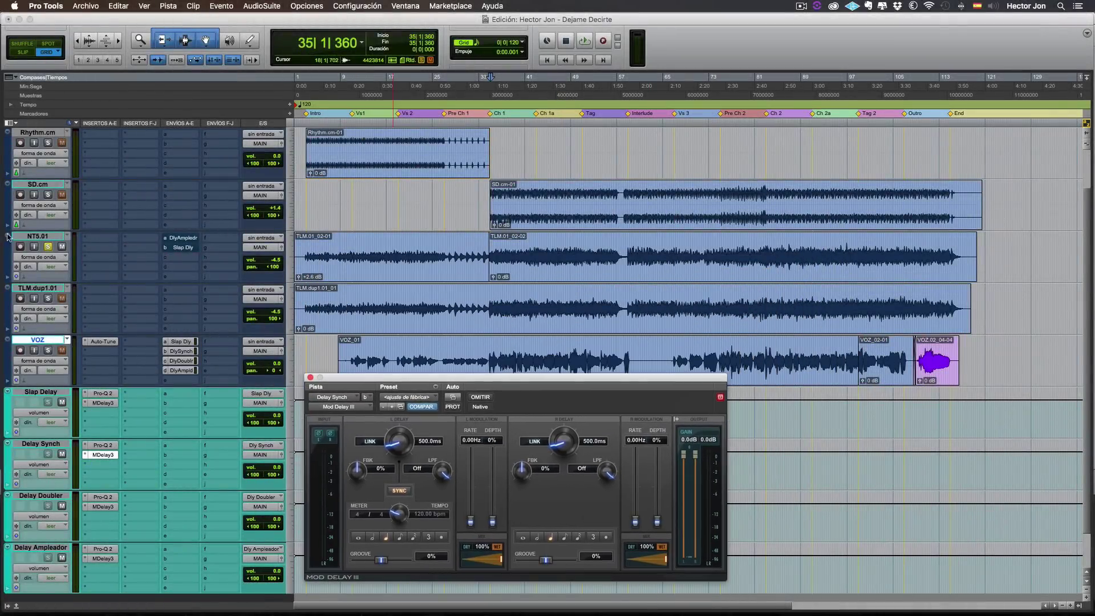
Solo the VOZ track instead of NT5.01 and open its send to Dly Synch.
{"action": "left_click", "coordinate": [48, 247]}
{"action": "left_click", "coordinate": [48, 349]}
{"action": "left_click", "coordinate": [180, 351]}
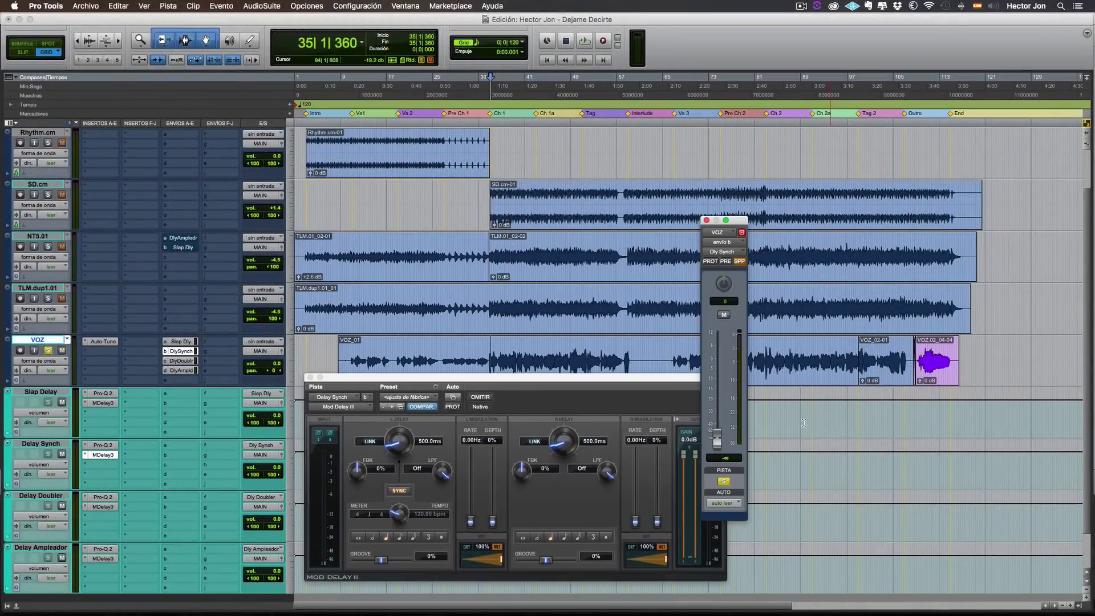
{"action": "left_click", "coordinate": [186, 342]}
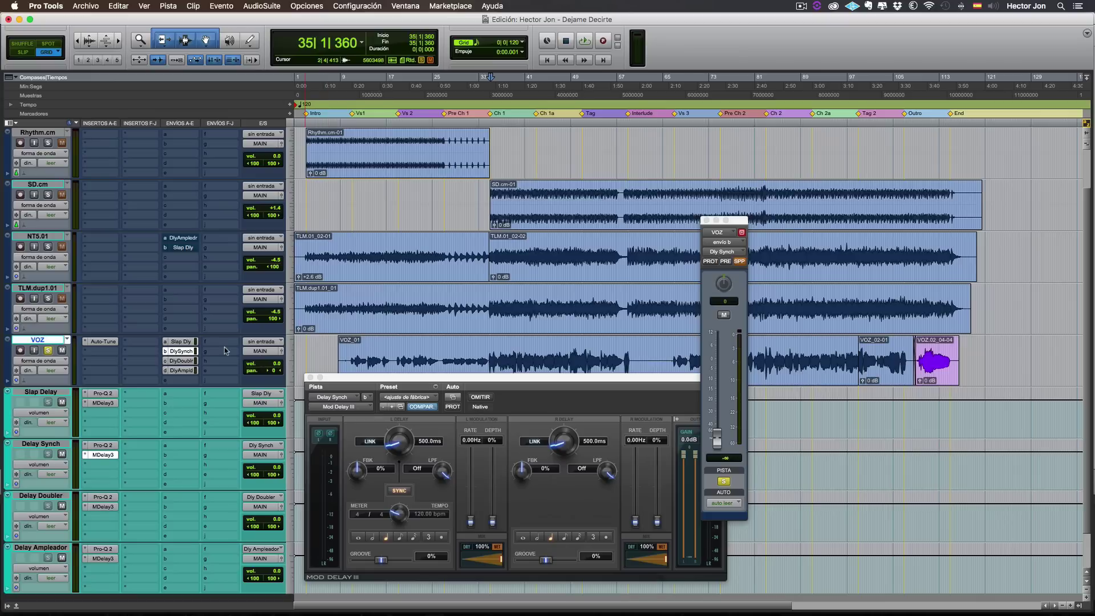
{"action": "left_click", "coordinate": [182, 342]}
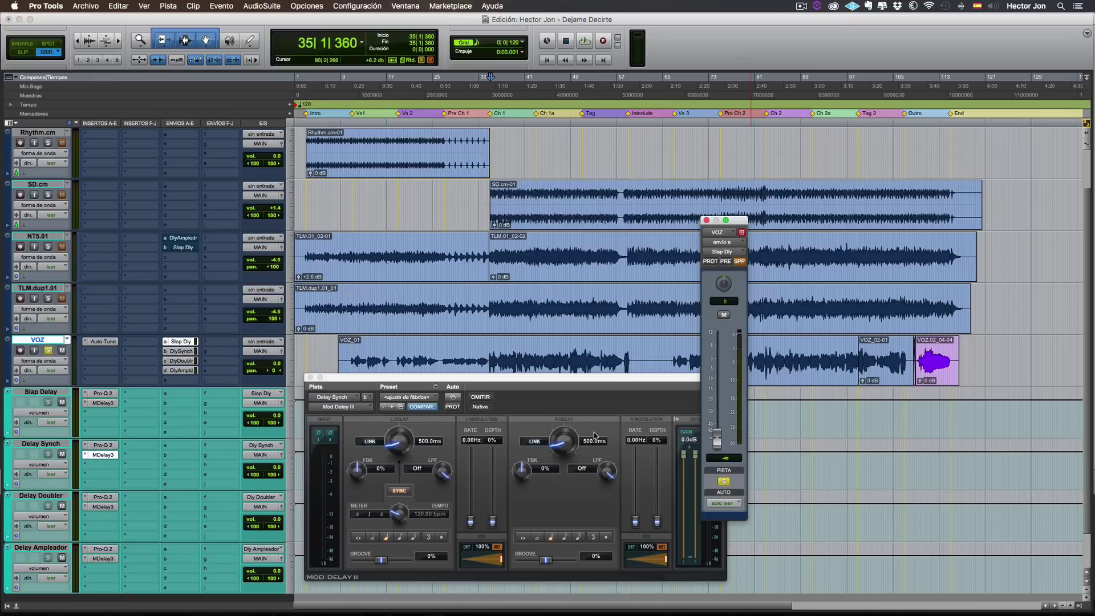
{"action": "left_click", "coordinate": [185, 353]}
{"action": "left_click", "coordinate": [186, 351]}
Raise the VOZ send to Dly Synch to about -13.6 dB during playback and move its window clear of the plug-in.
{"action": "key", "text": "space"}
{"action": "left_click_drag", "start_coordinate": [717, 439], "coordinate": [717, 389]}
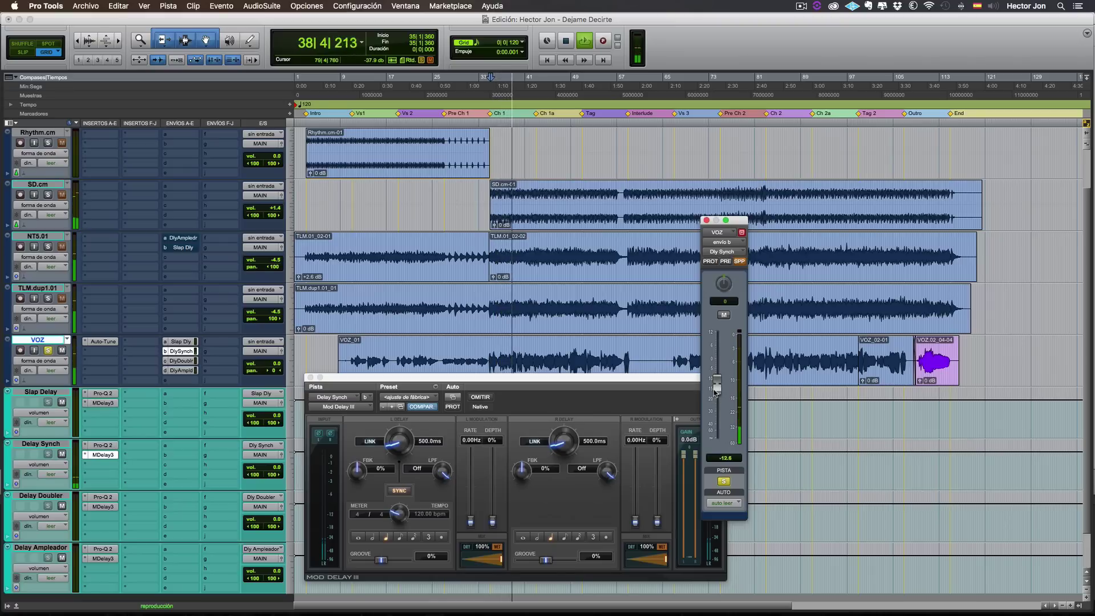
{"action": "left_click_drag", "start_coordinate": [744, 218], "coordinate": [779, 229]}
{"action": "key", "text": "space"}
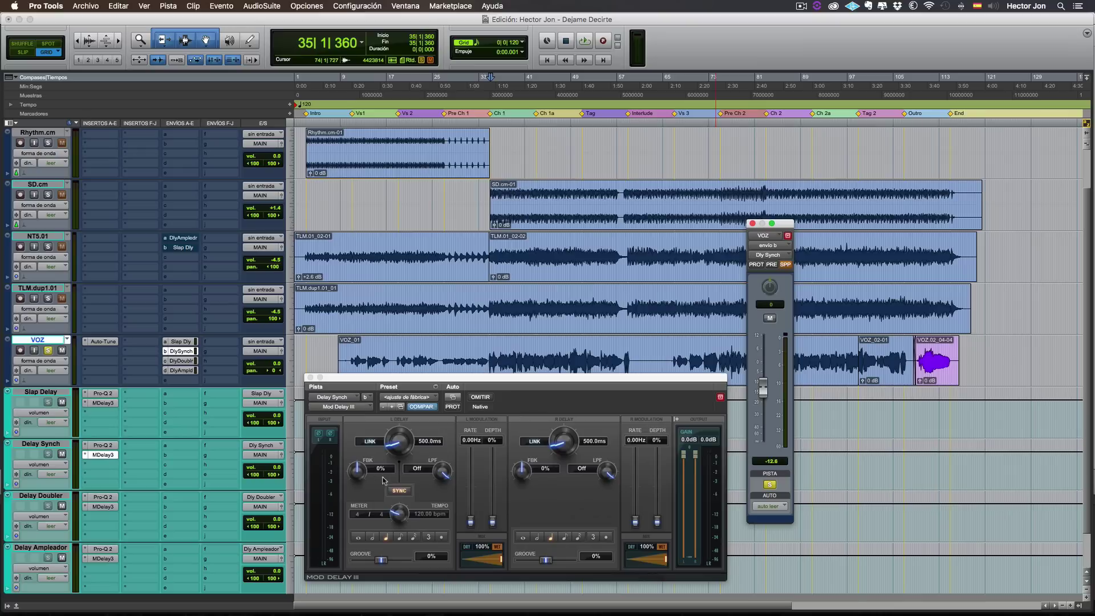
Set the Delay Synch feedback to 23% on the left delay and 24% on the right delay while auditioning playback.
{"action": "left_click_drag", "start_coordinate": [358, 470], "coordinate": [362, 463]}
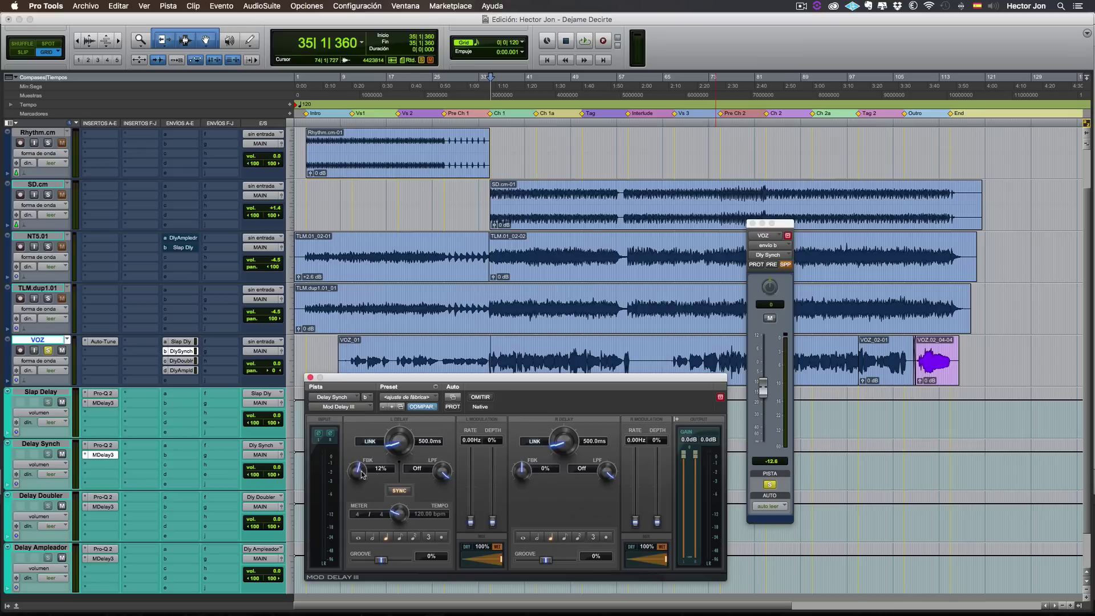
{"action": "left_click_drag", "start_coordinate": [526, 473], "coordinate": [524, 478]}
{"action": "left_click_drag", "start_coordinate": [358, 481], "coordinate": [359, 479]}
{"action": "key", "text": "space"}
{"action": "key", "text": "space"}
{"action": "key", "text": "space"}
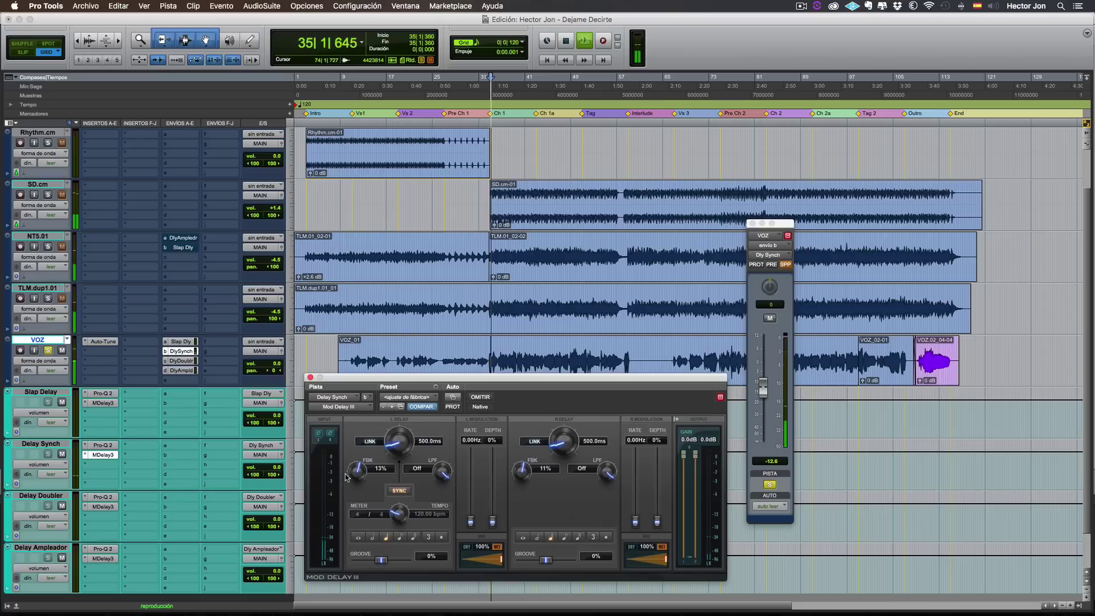
{"action": "left_click_drag", "start_coordinate": [356, 471], "coordinate": [355, 462]}
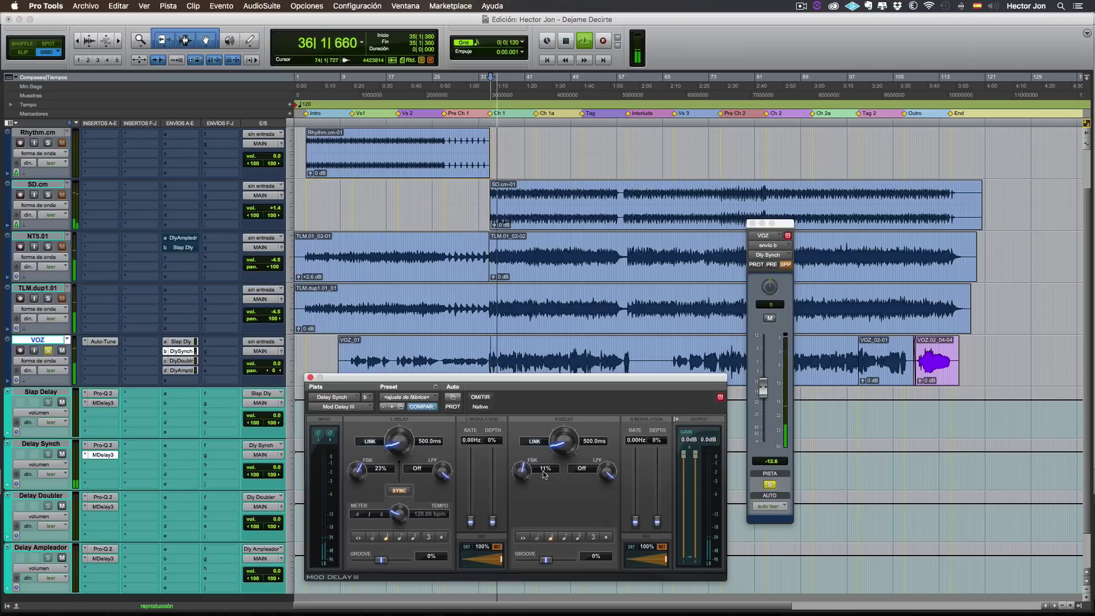
{"action": "left_click_drag", "start_coordinate": [525, 477], "coordinate": [527, 477]}
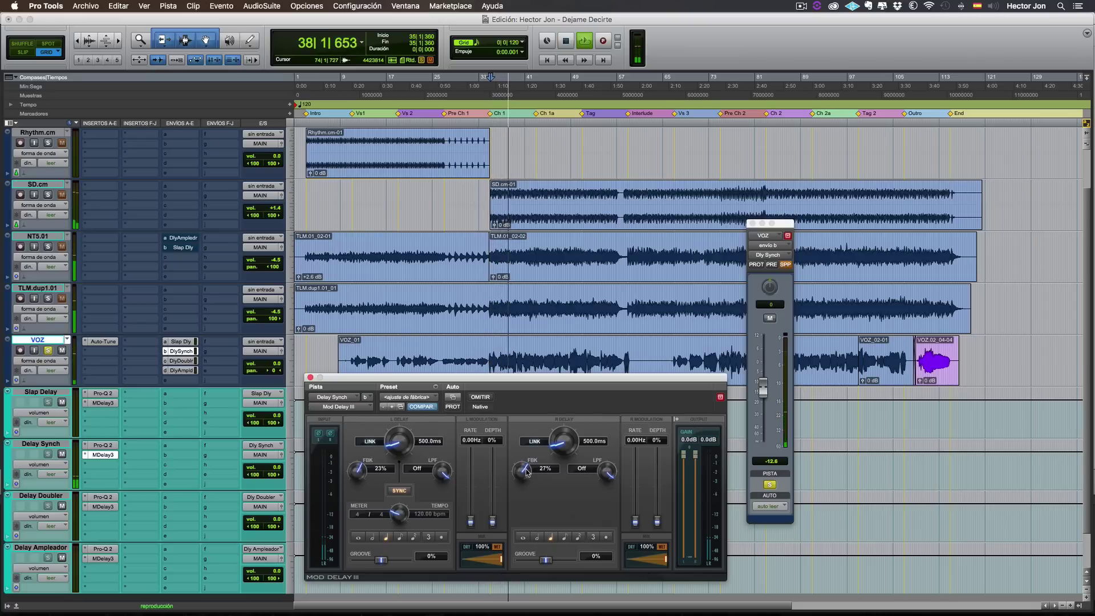
{"action": "key", "text": "space"}
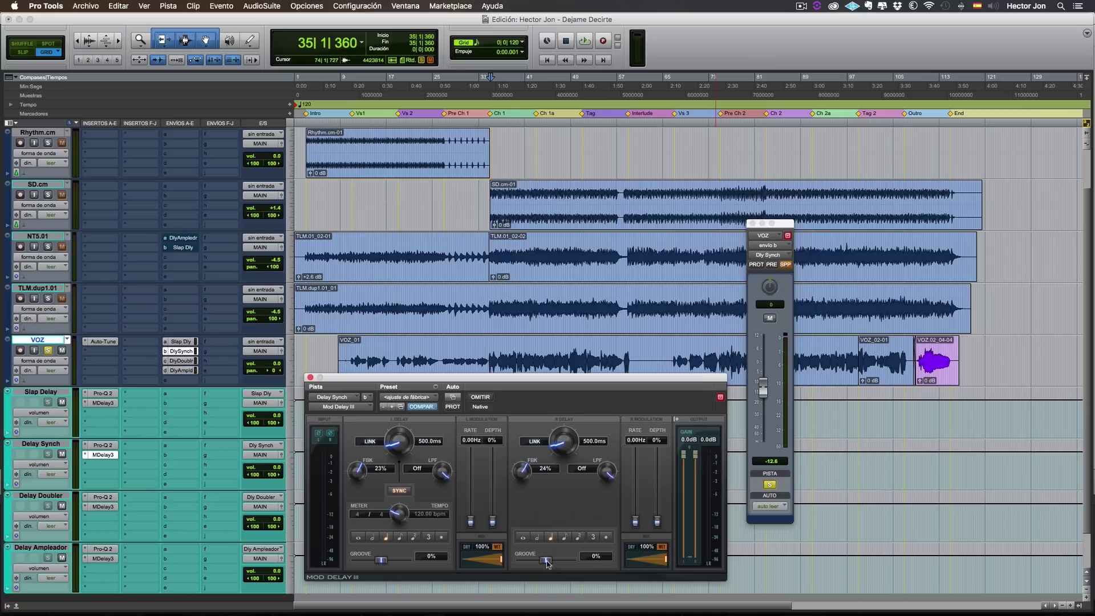
Try a 9% groove on the right delay during playback and reset it to its default.
{"action": "left_click_drag", "start_coordinate": [548, 563], "coordinate": [550, 562]}
{"action": "key", "text": "space"}
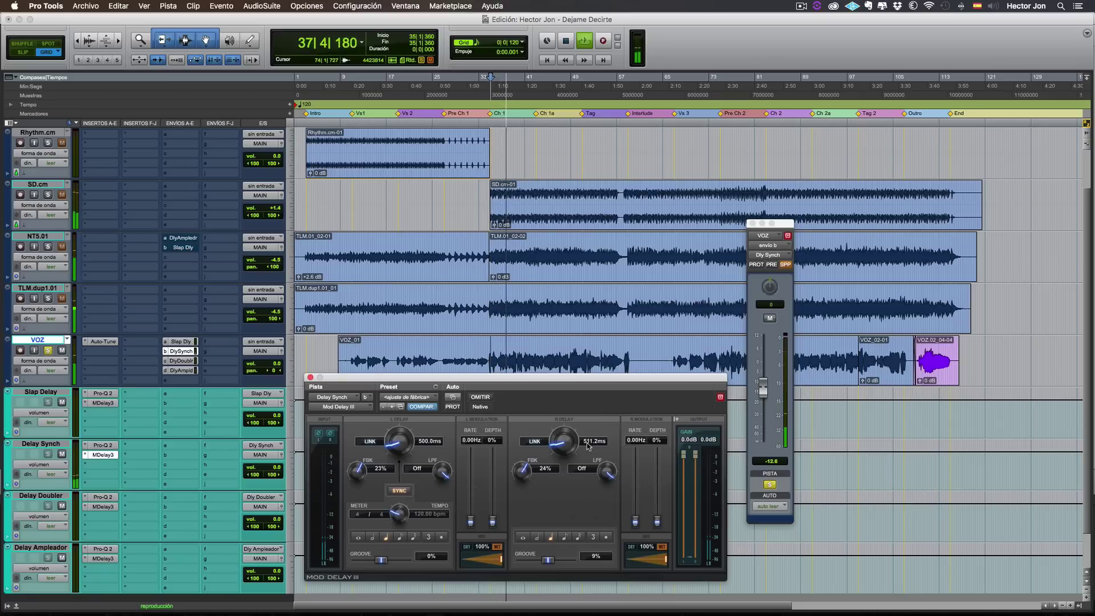
{"action": "key", "text": "space"}
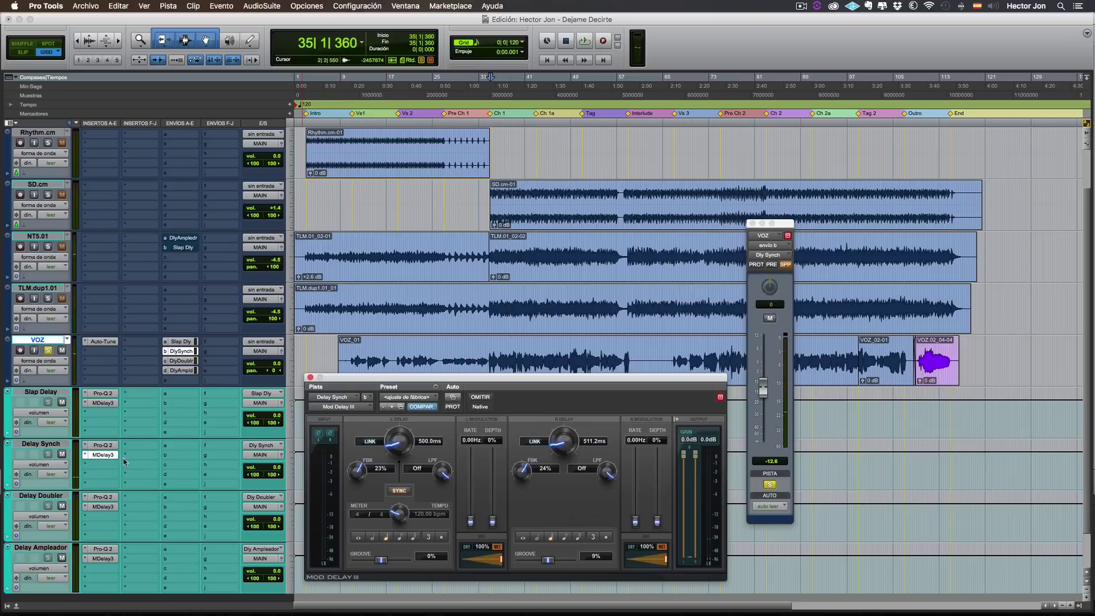
{"action": "left_click", "coordinate": [547, 561], "text": "alt"}
Close the Delay Synch plug-in, lower the VOZ send to Dly Synch to -∞ and close the send window.
{"action": "left_click", "coordinate": [310, 377]}
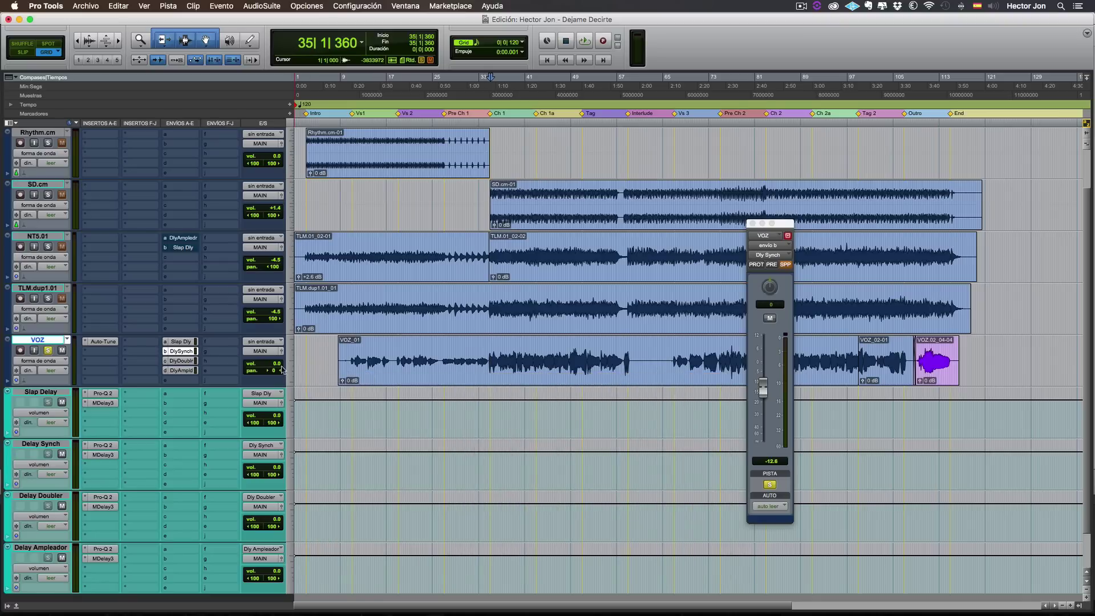
{"action": "left_click_drag", "start_coordinate": [764, 388], "coordinate": [763, 442]}
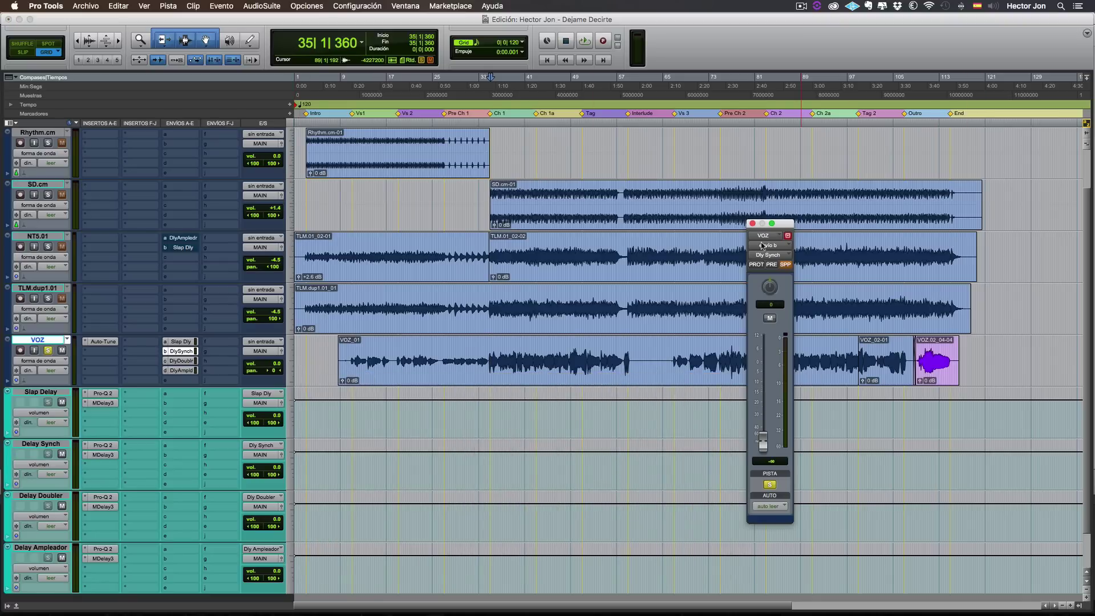
{"action": "left_click", "coordinate": [752, 224]}
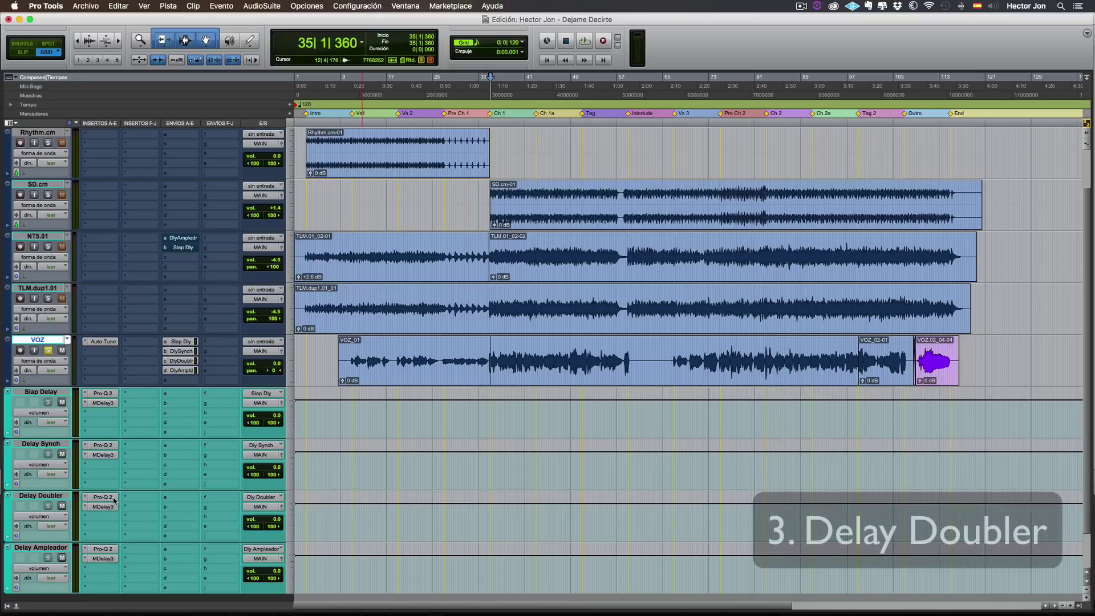
With the Delay Doubler plug-in open, raise the VOZ send to Dly Doubler to about -8.8 dB during playback, and close both windows.
{"action": "left_click", "coordinate": [103, 507]}
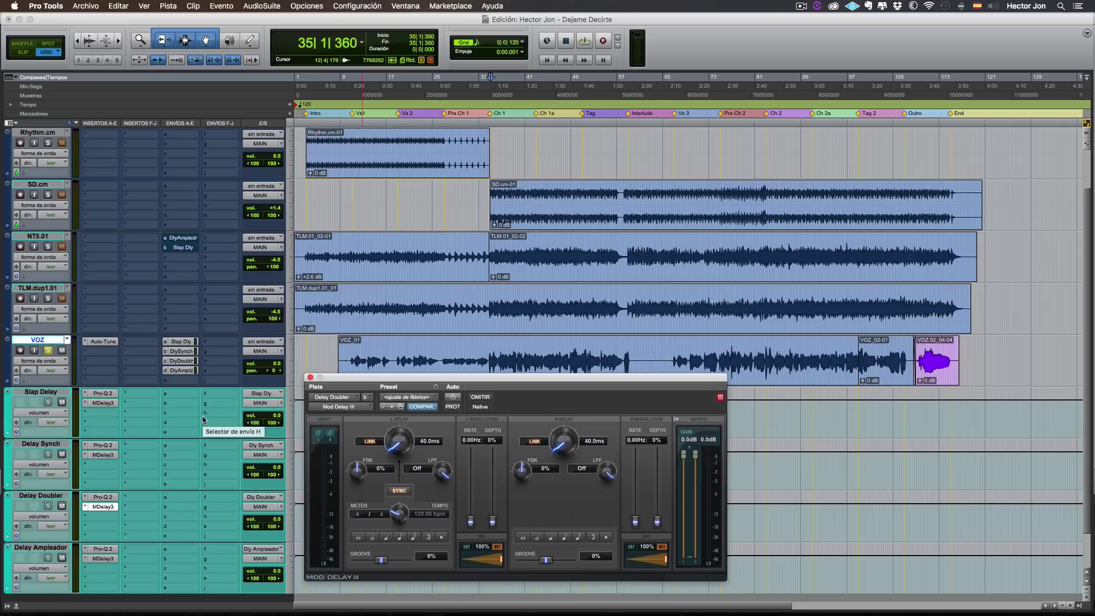
{"action": "left_click", "coordinate": [181, 360]}
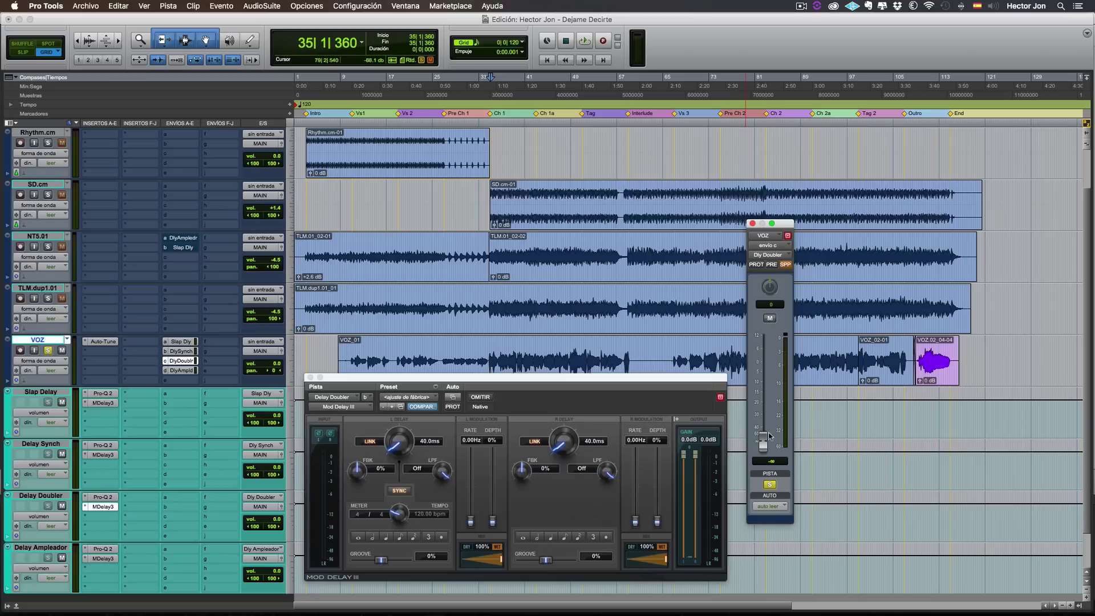
{"action": "key", "text": "space"}
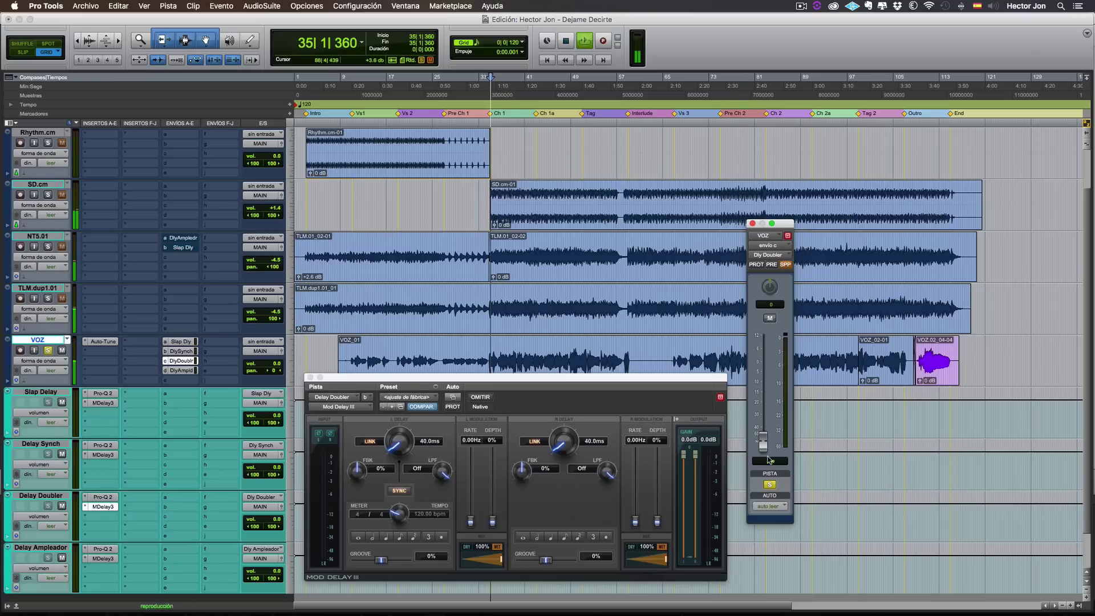
{"action": "left_click_drag", "start_coordinate": [765, 445], "coordinate": [763, 385]}
{"action": "key", "text": "space"}
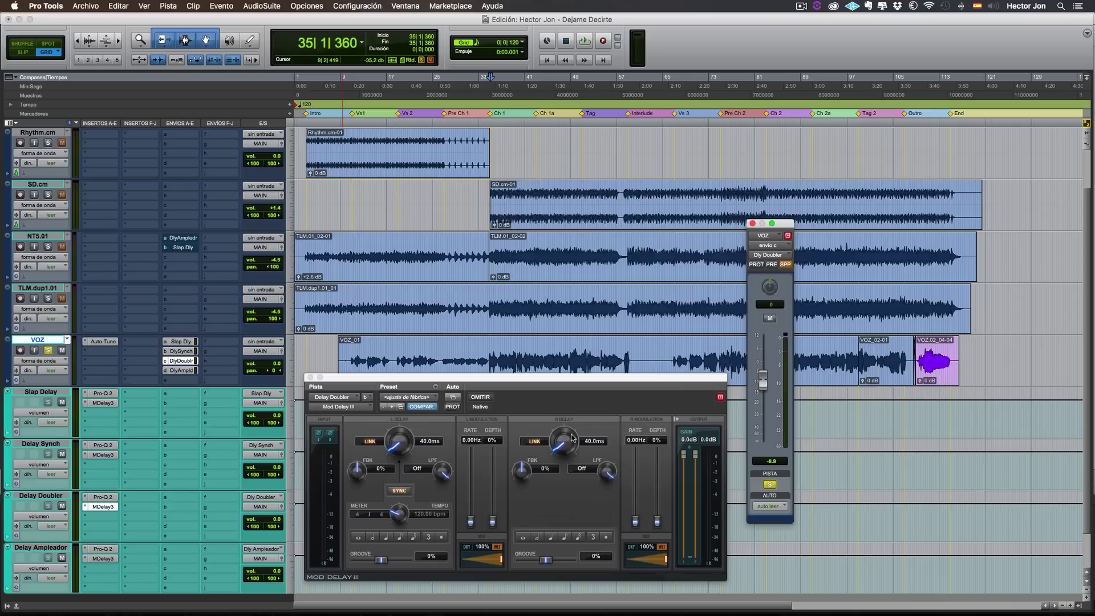
{"action": "left_click", "coordinate": [753, 223]}
{"action": "left_click", "coordinate": [309, 377]}
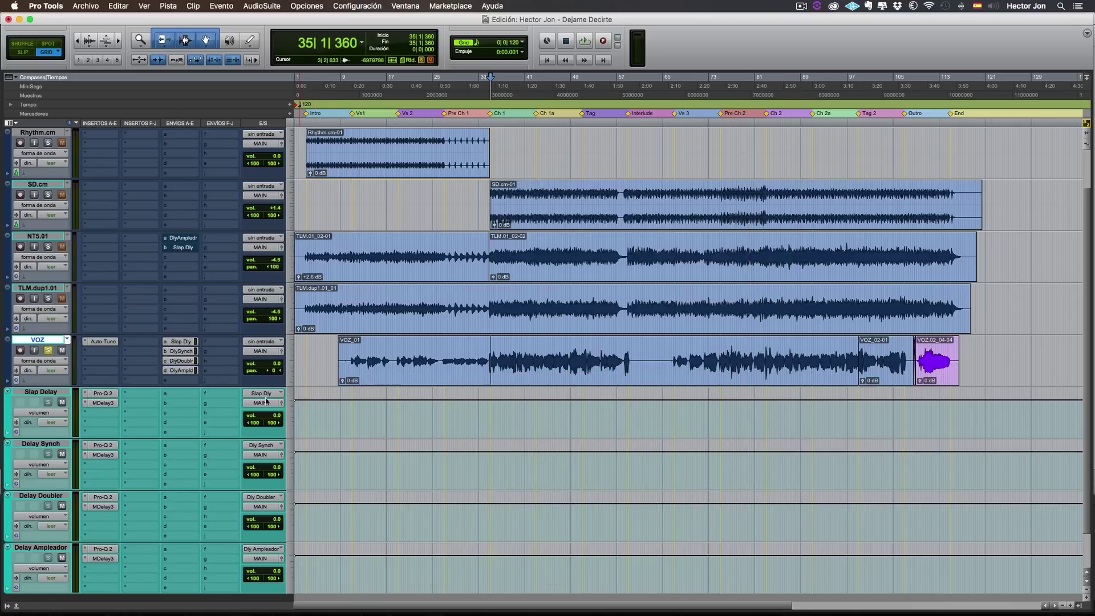
Examine the Widener delay times and left and right mix settings in Mod Delay III on Delay Ampleador, and close the plug-in.
{"action": "left_click", "coordinate": [108, 559]}
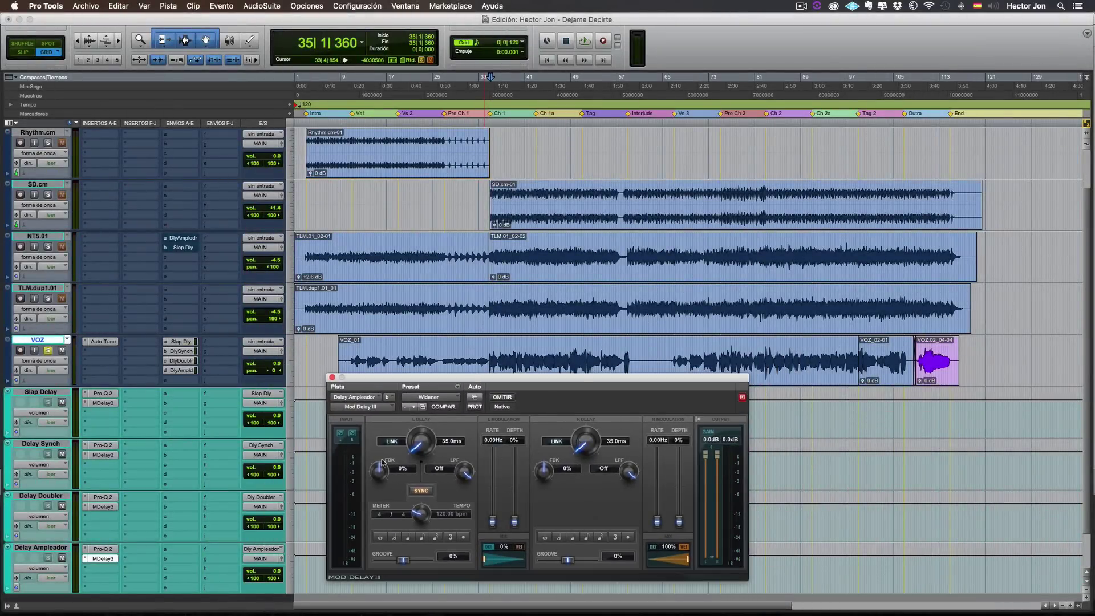
{"action": "mouse_move", "coordinate": [484, 560]}
{"action": "left_mouse_down"}
{"action": "mouse_move", "coordinate": [510, 562]}
{"action": "mouse_move", "coordinate": [483, 562]}
{"action": "left_mouse_up"}
{"action": "left_click", "coordinate": [332, 377]}
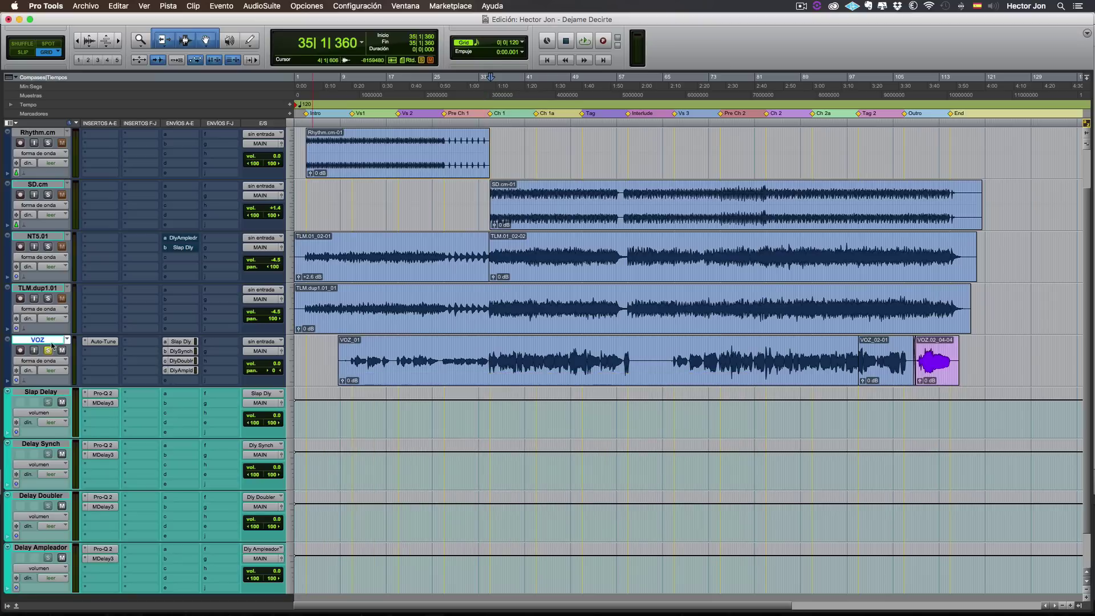
Open the NT5.01 send to Dly Ampleador, center the track's pan and solo NT5.01 instead of VOZ.
{"action": "left_click", "coordinate": [48, 350]}
{"action": "left_click", "coordinate": [183, 239]}
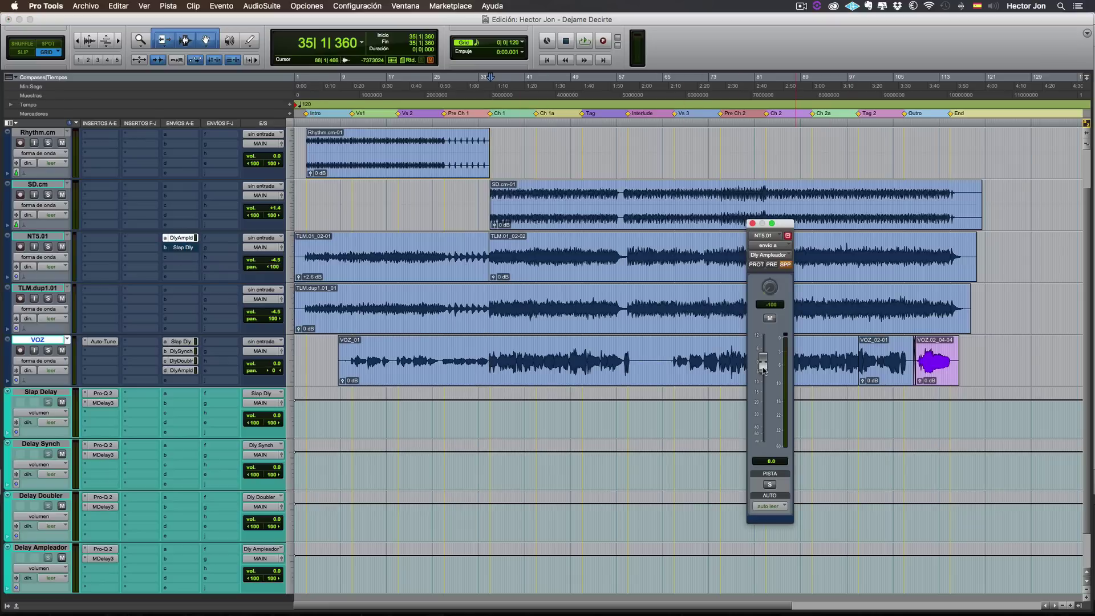
{"action": "left_click", "coordinate": [272, 272]}
{"action": "left_click", "coordinate": [272, 269], "text": "alt"}
{"action": "left_click", "coordinate": [48, 247]}
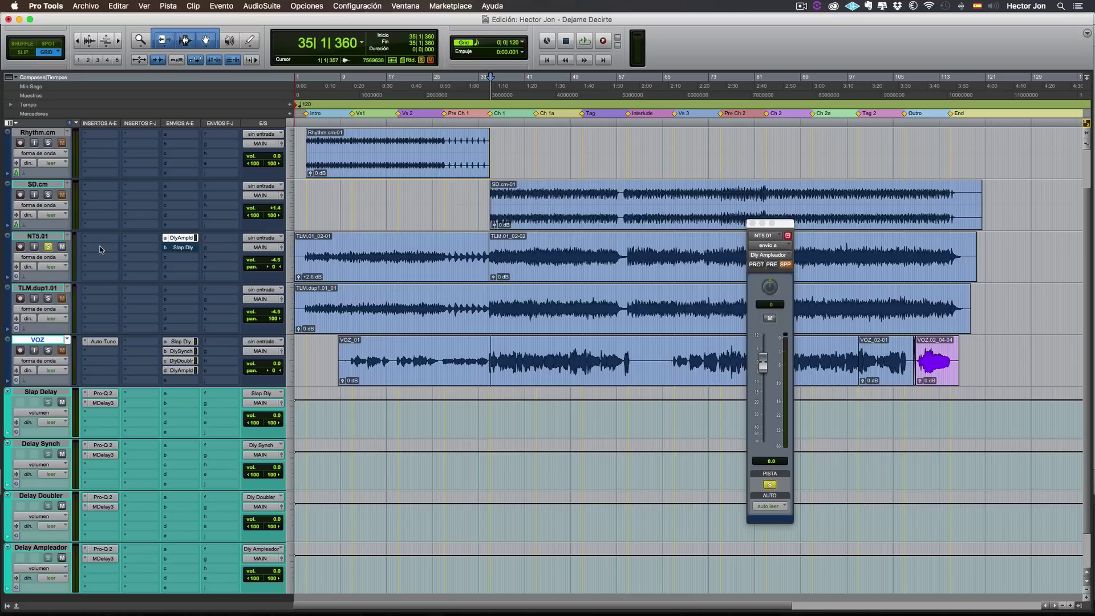
Compare NT5.01 with its Dly Ampleador send muted and unmuted during playback, and review the Delay Ampleador plug-in settings.
{"action": "key", "text": "space"}
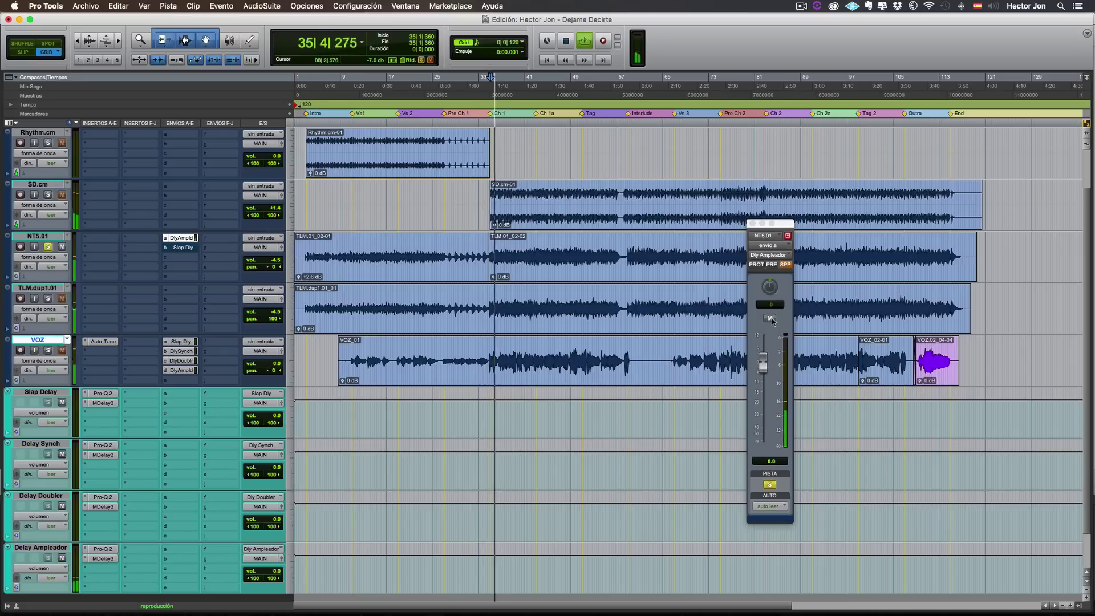
{"action": "left_click", "coordinate": [769, 317]}
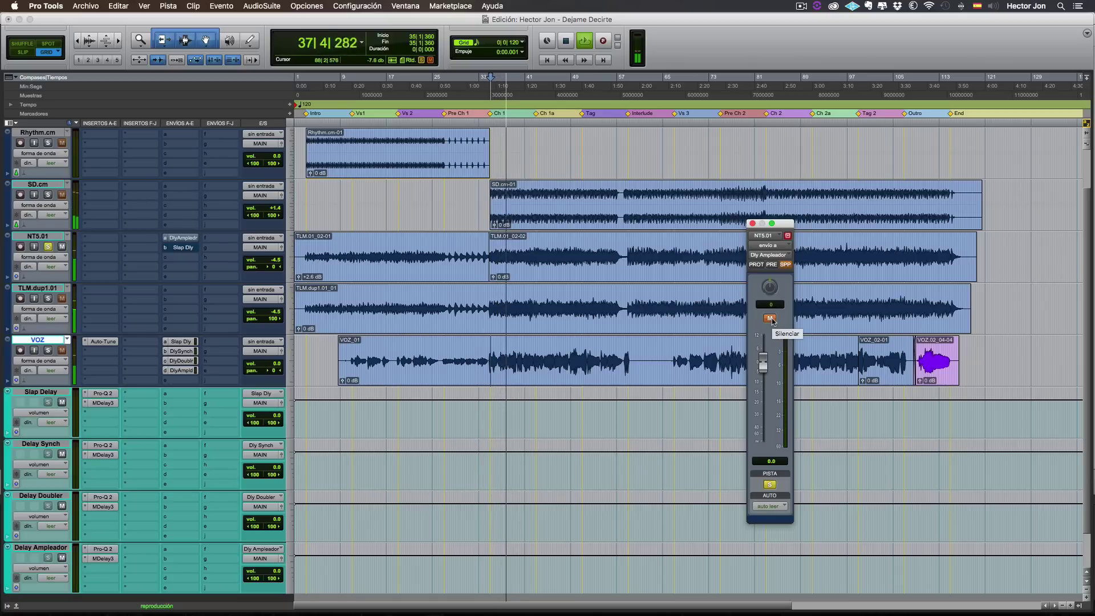
{"action": "left_click", "coordinate": [770, 318]}
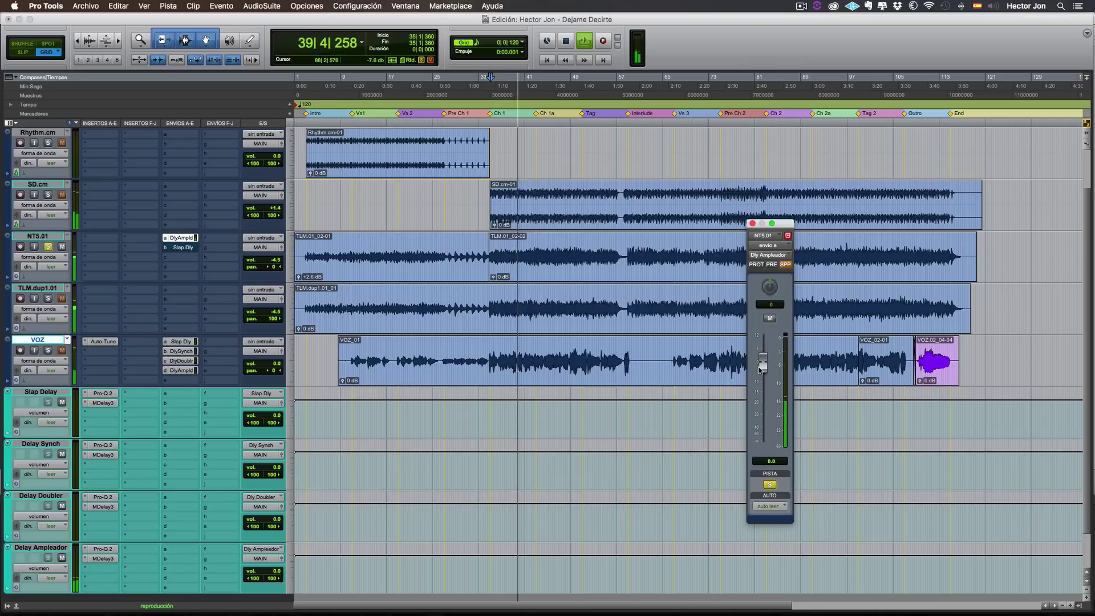
{"action": "key", "text": "space"}
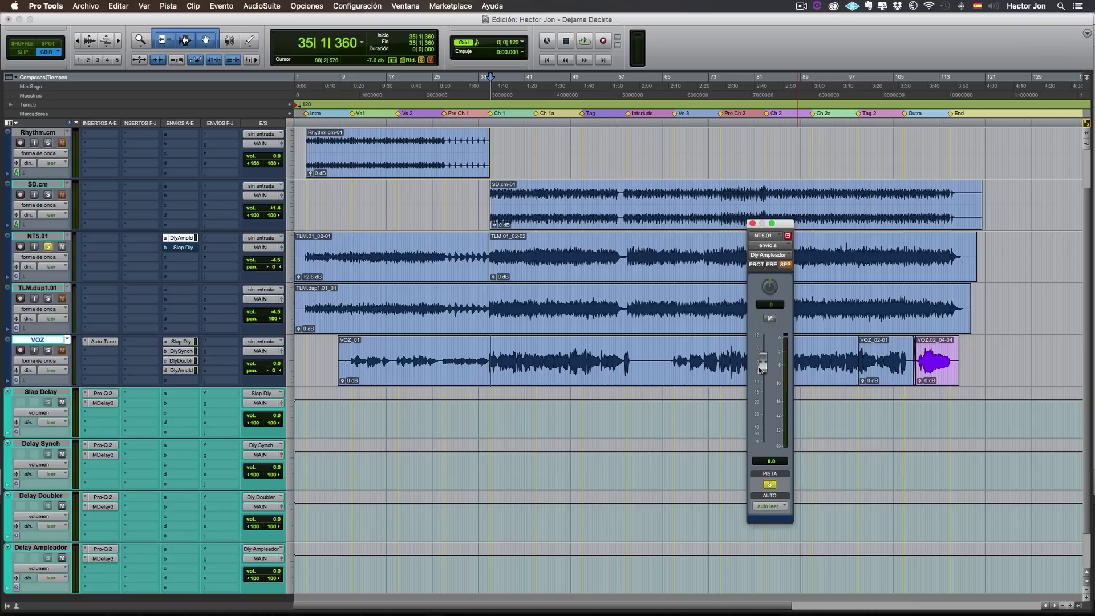
{"action": "left_click", "coordinate": [103, 559]}
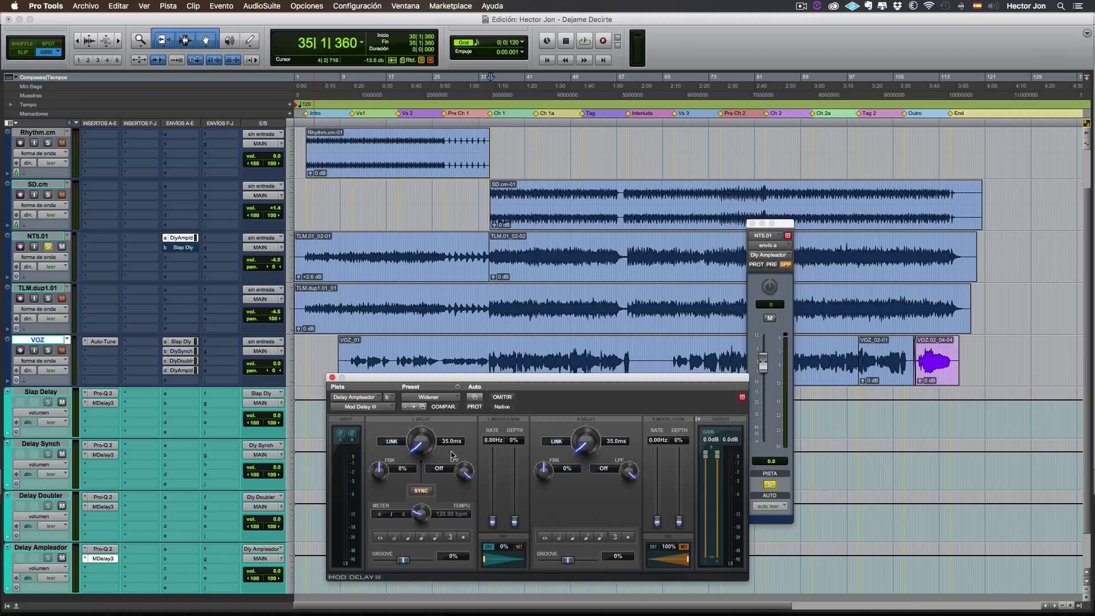
{"action": "left_click", "coordinate": [332, 378]}
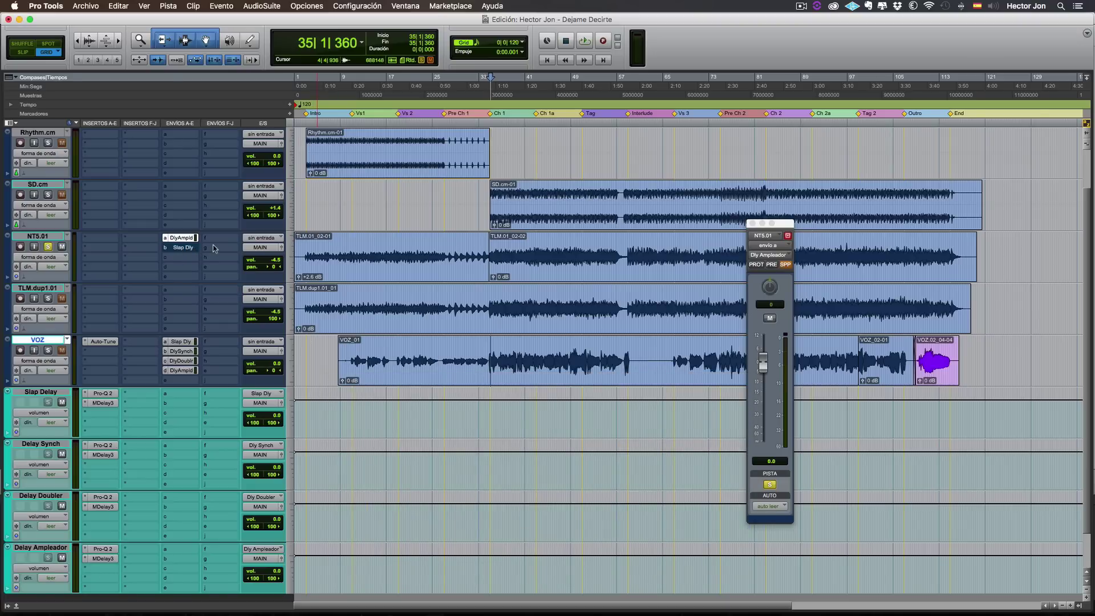
Try the Dly Ampleador send in pre-fader mode with the NT5.01 track muted, and move the send window aside.
{"action": "left_click", "coordinate": [772, 265]}
{"action": "left_click", "coordinate": [61, 250]}
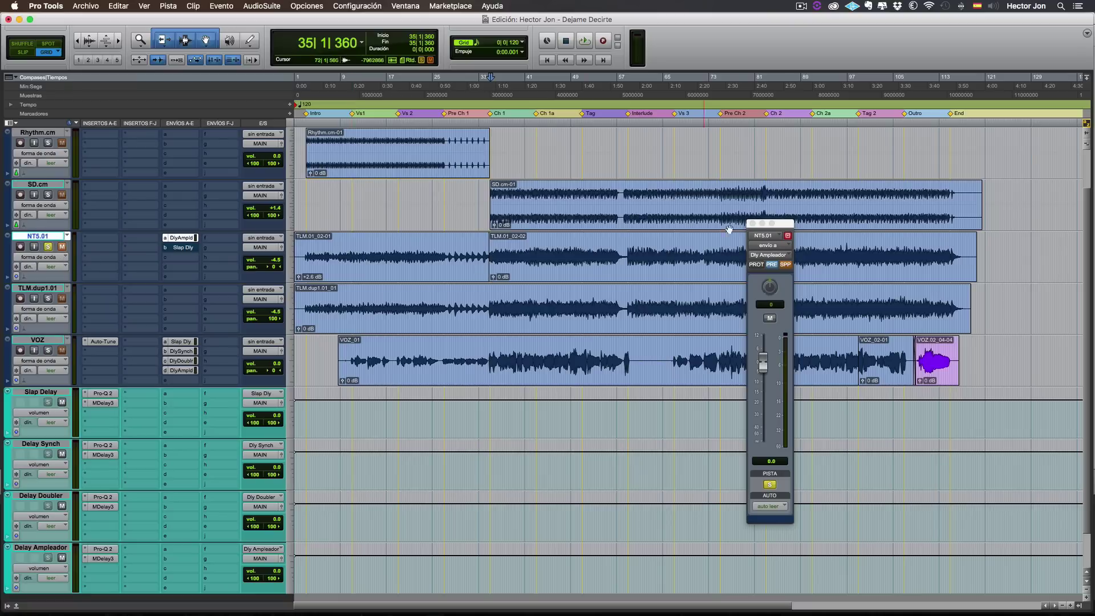
{"action": "left_click_drag", "start_coordinate": [780, 227], "coordinate": [658, 244]}
Play back the soloed NT5.01 through Dly Ampleador, unsolo the track and close its send window.
{"action": "key", "text": "space"}
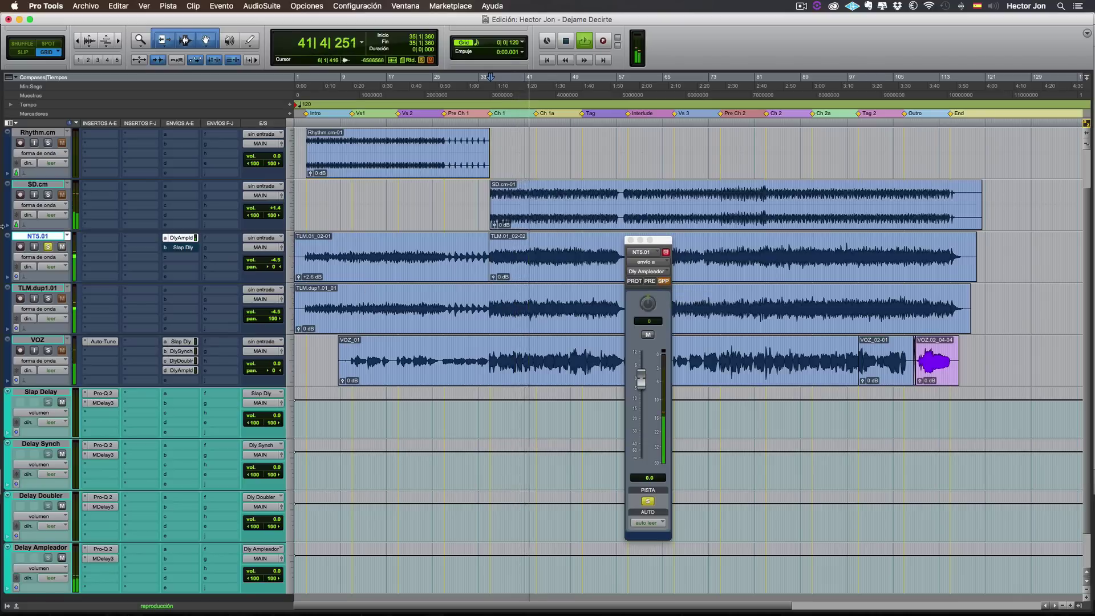
{"action": "key", "text": "space"}
{"action": "left_click", "coordinate": [48, 246]}
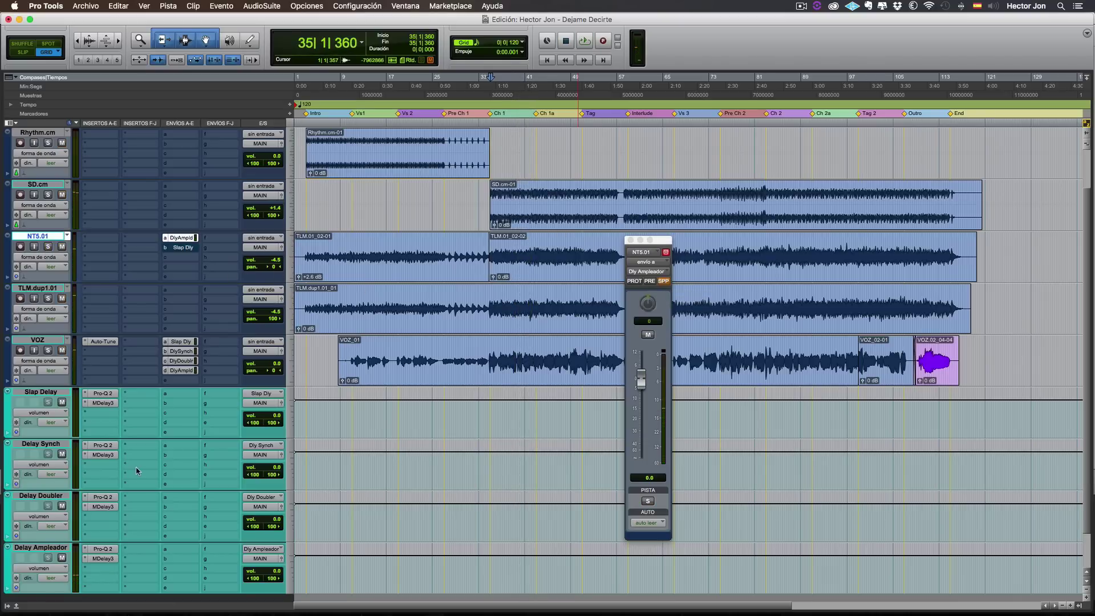
{"action": "scroll", "coordinate": [135, 467], "scroll_direction": "down", "scroll_amount": 2}
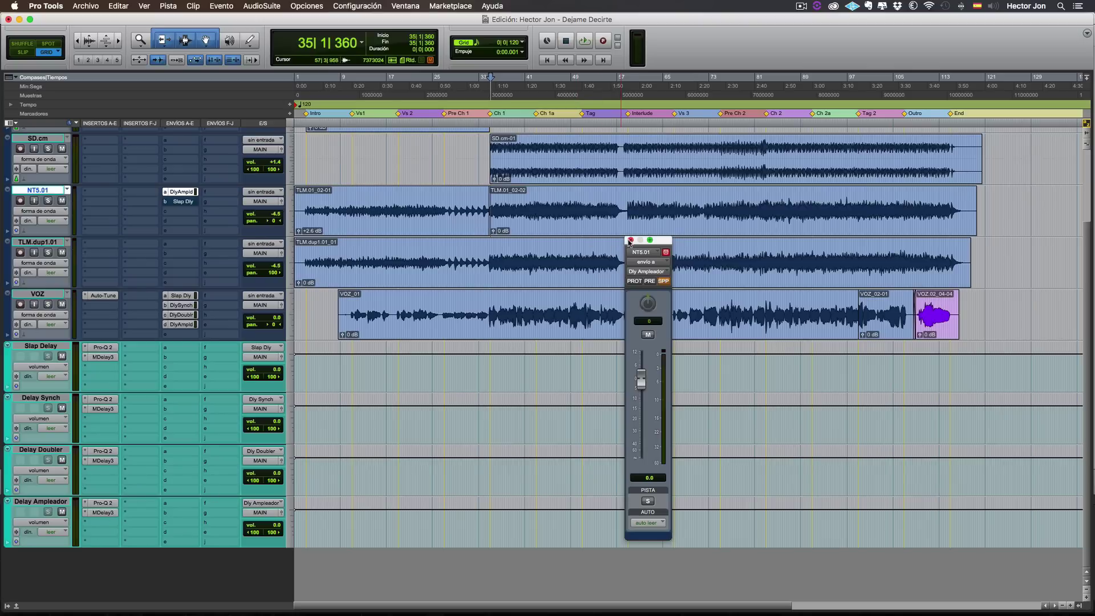
{"action": "left_click", "coordinate": [630, 241]}
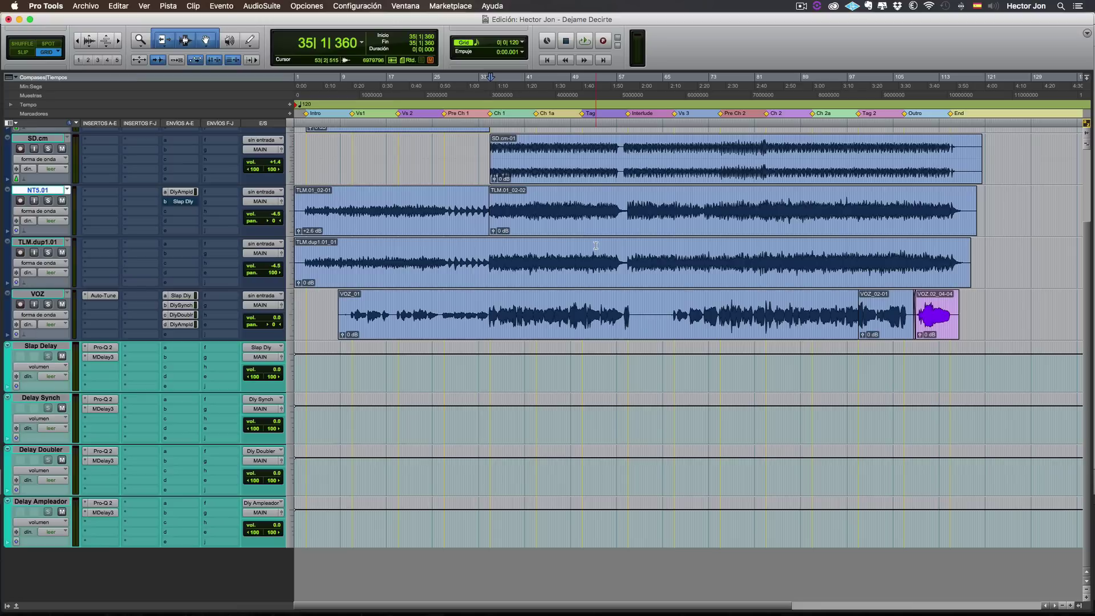